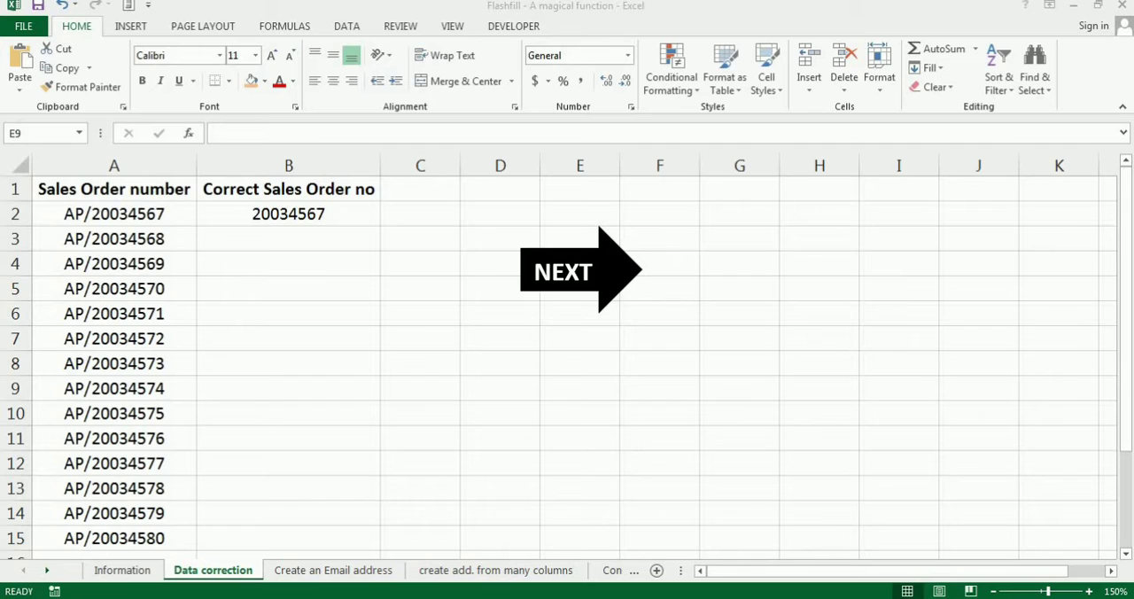
Flash Fill the Email ID column from E3 down on the Create an Email address sheet
left_click(114, 164)
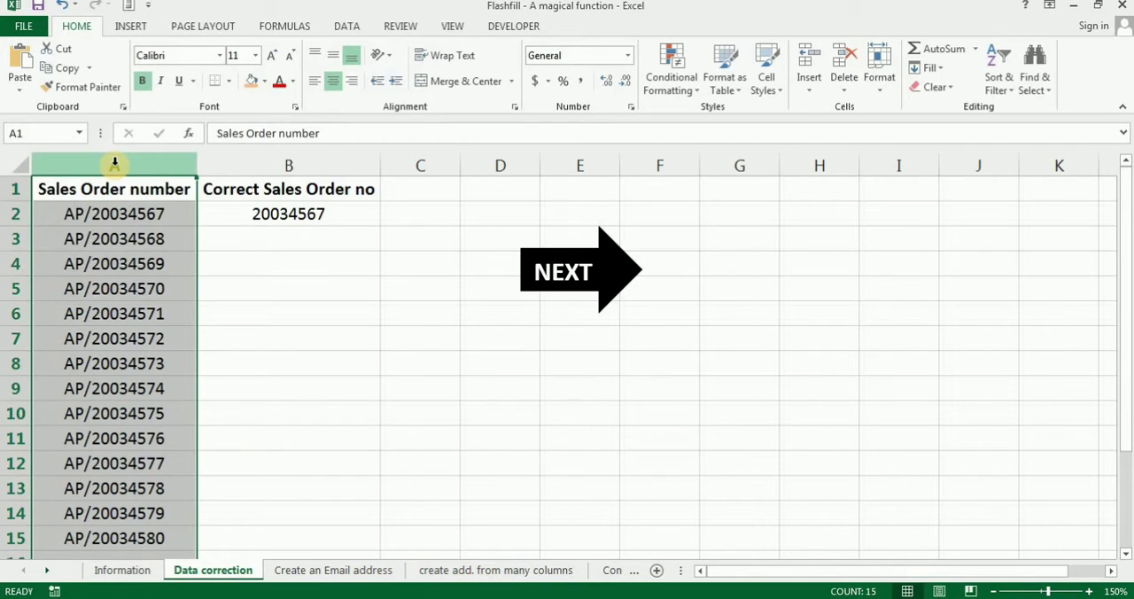
left_click(303, 568)
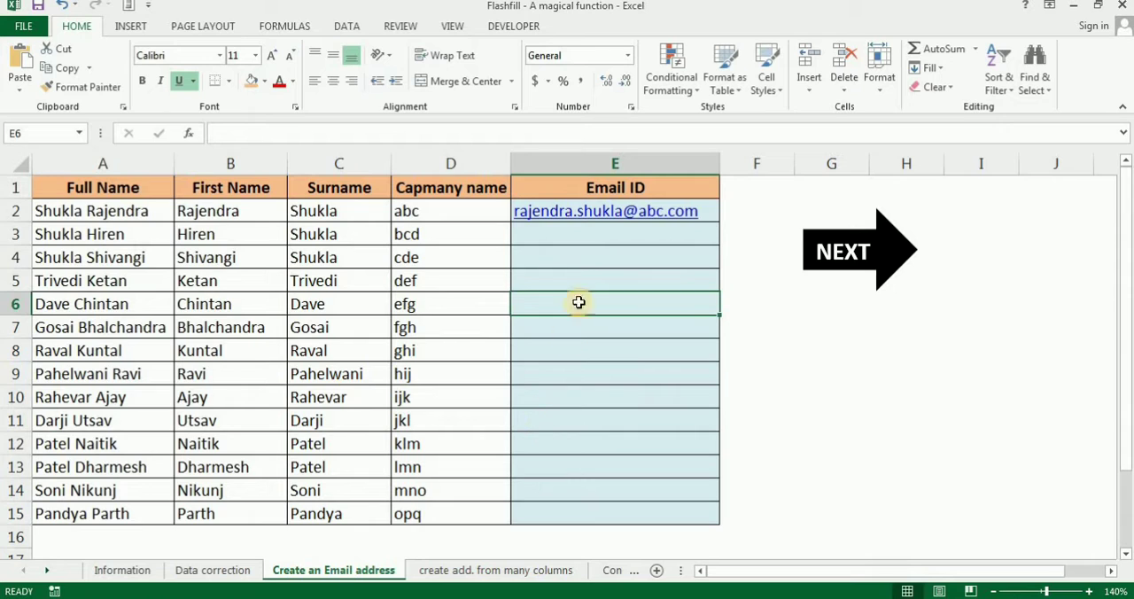
left_click(580, 241)
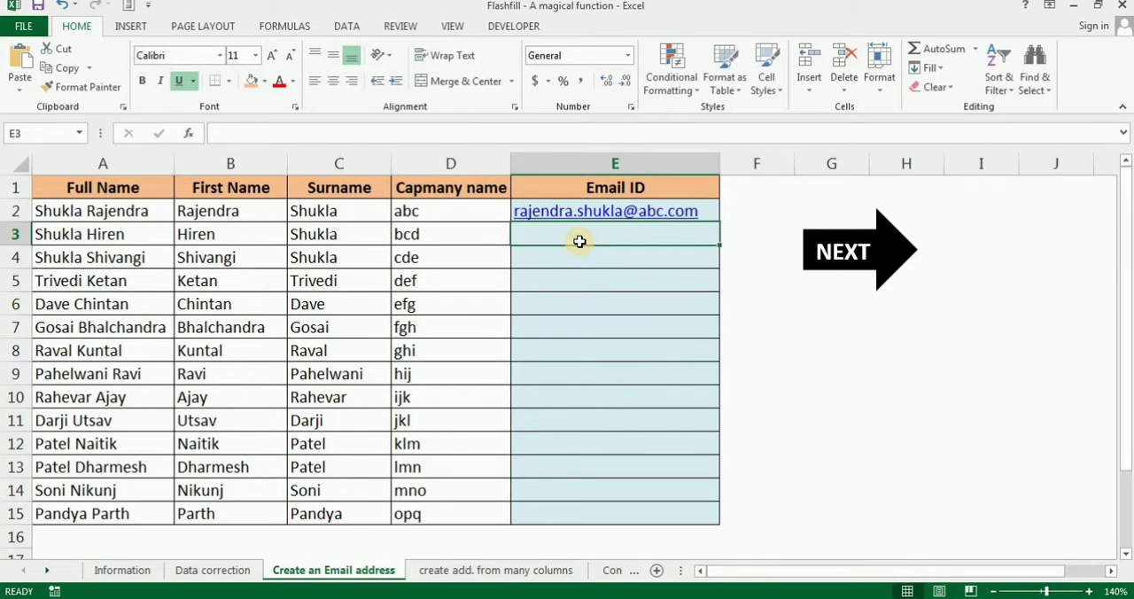
key("ctrl+e")
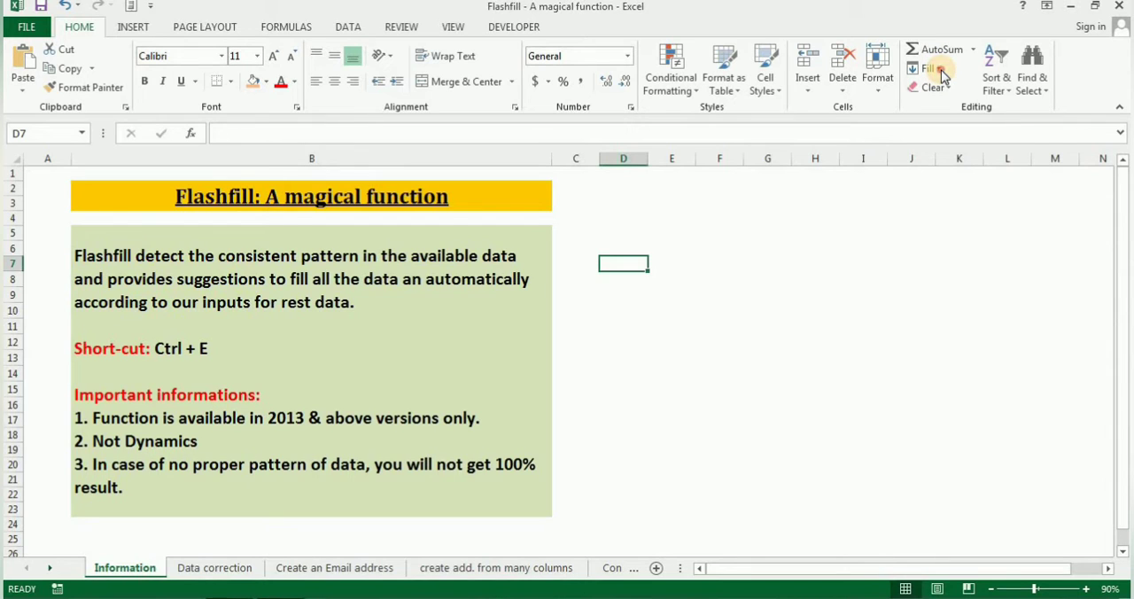
Locate the Flash Fill command among the fill options and the data tools
left_click(941, 70)
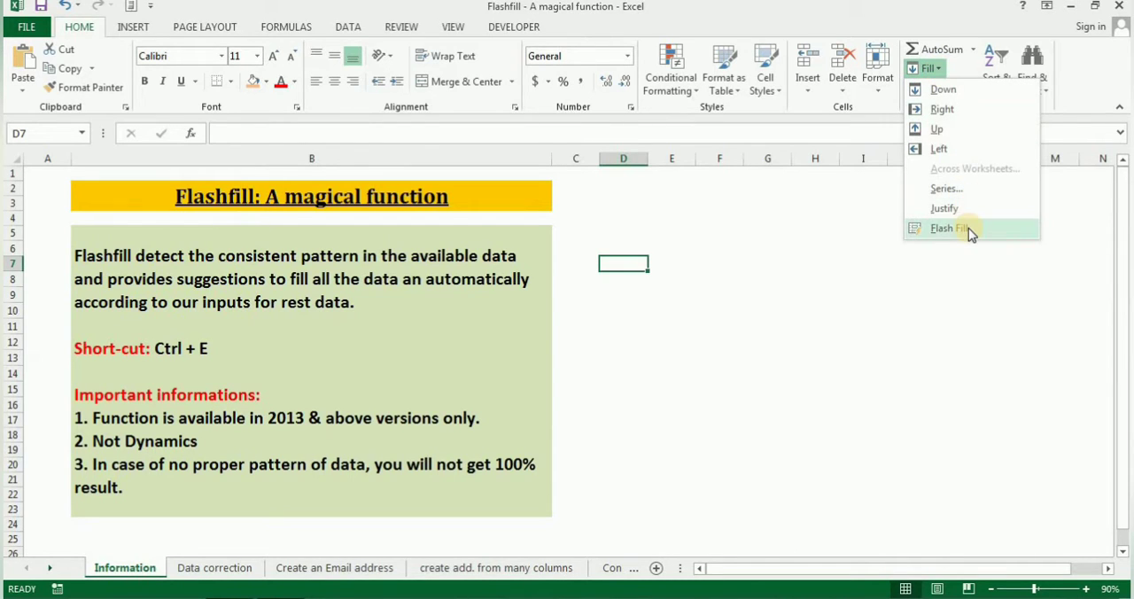
left_click(350, 28)
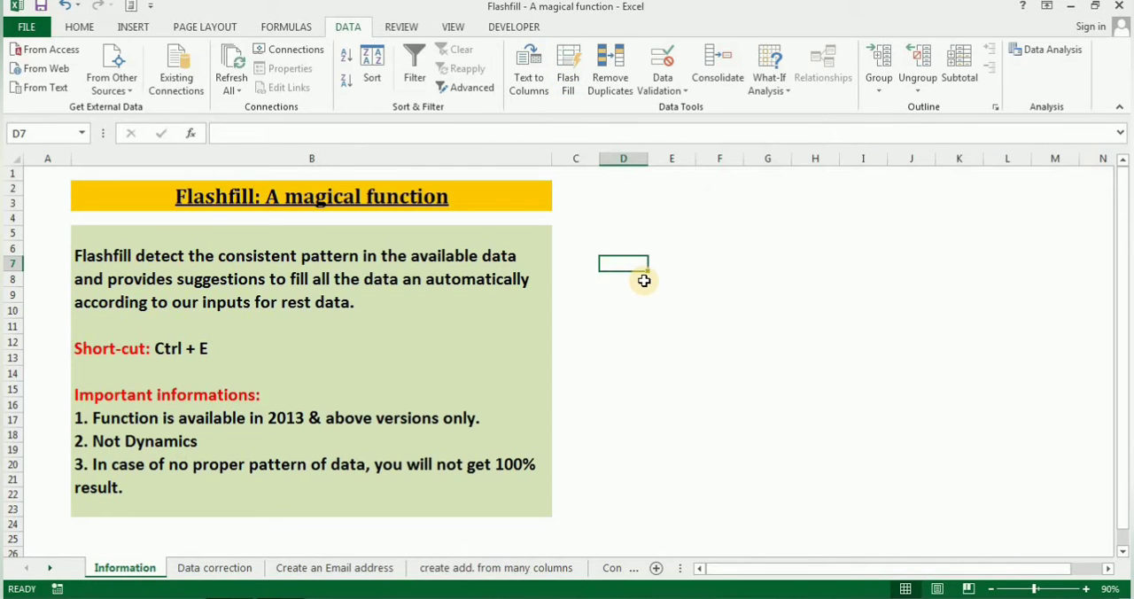
Compare the Sales Order number column with the sample in B2 on the Data correction sheet
left_click(215, 567)
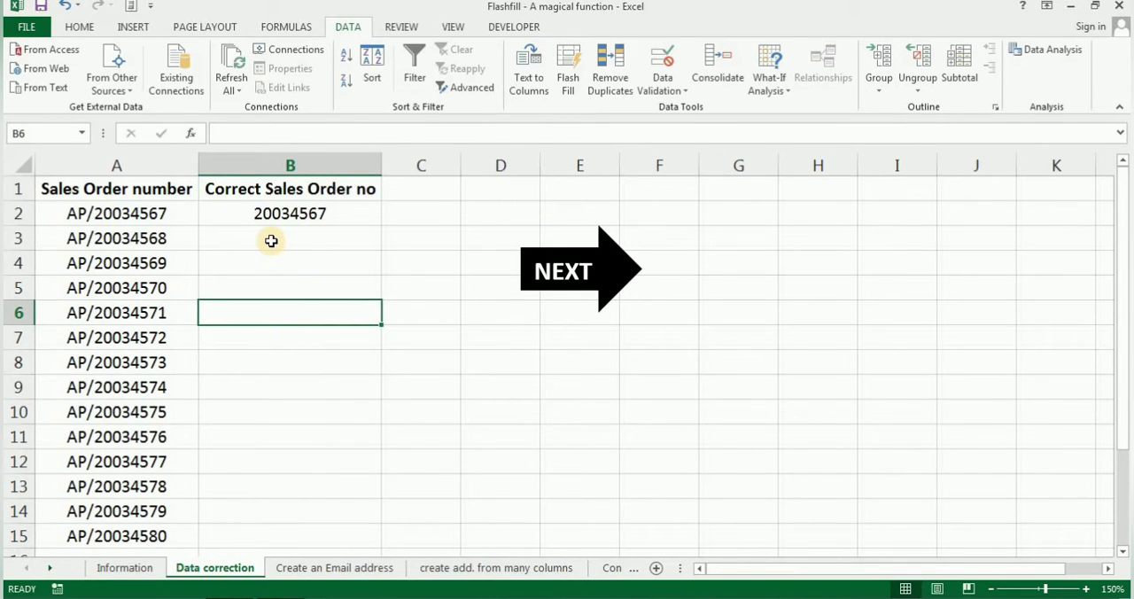
left_click(153, 163)
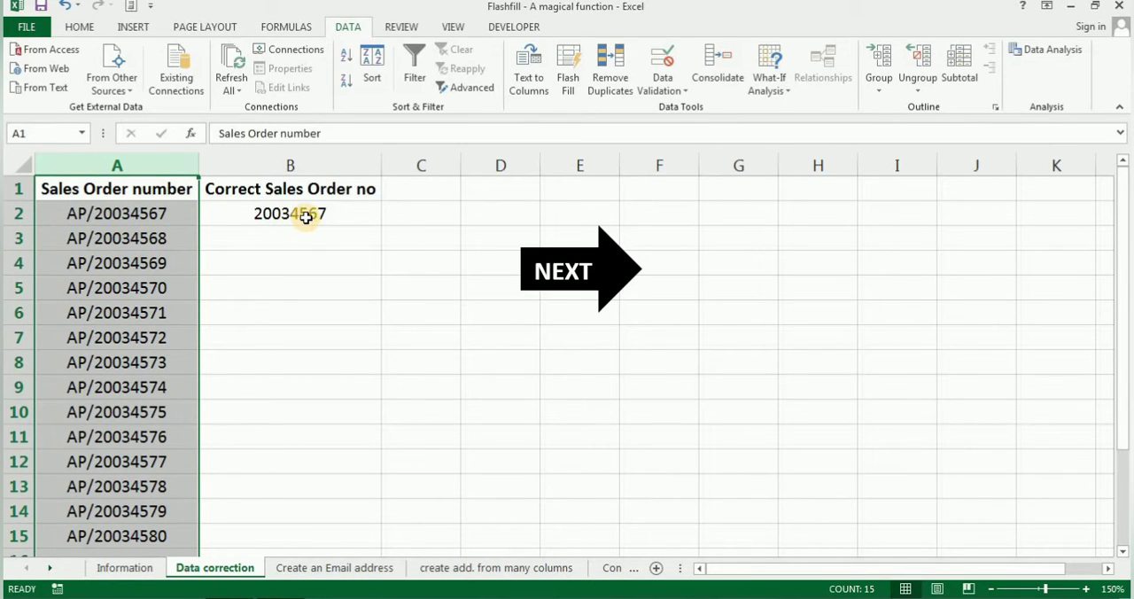
left_click(287, 237)
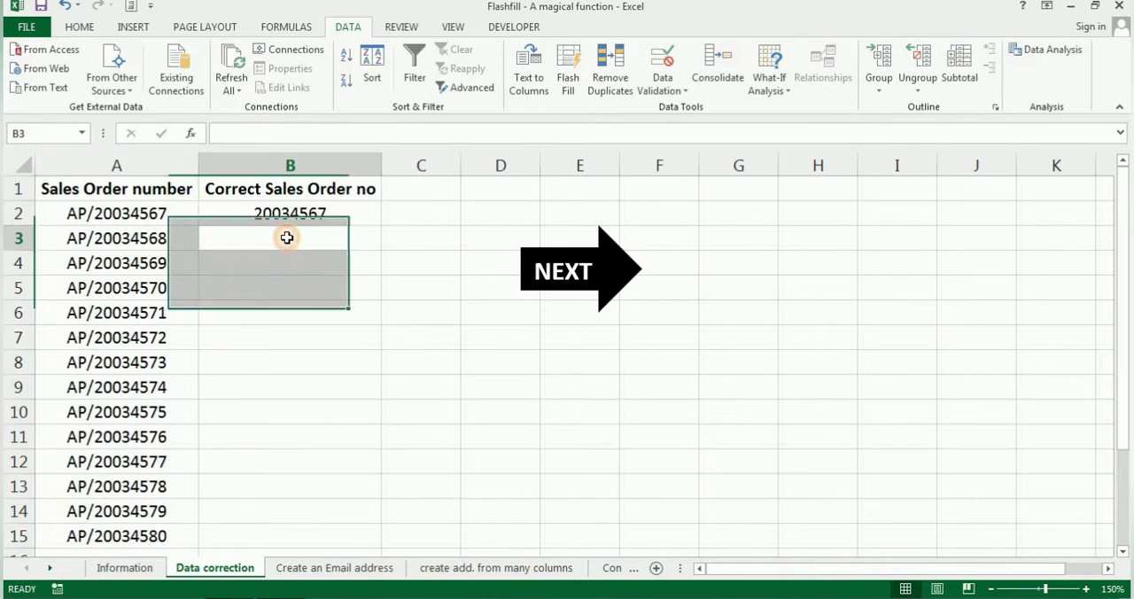
left_click(170, 166)
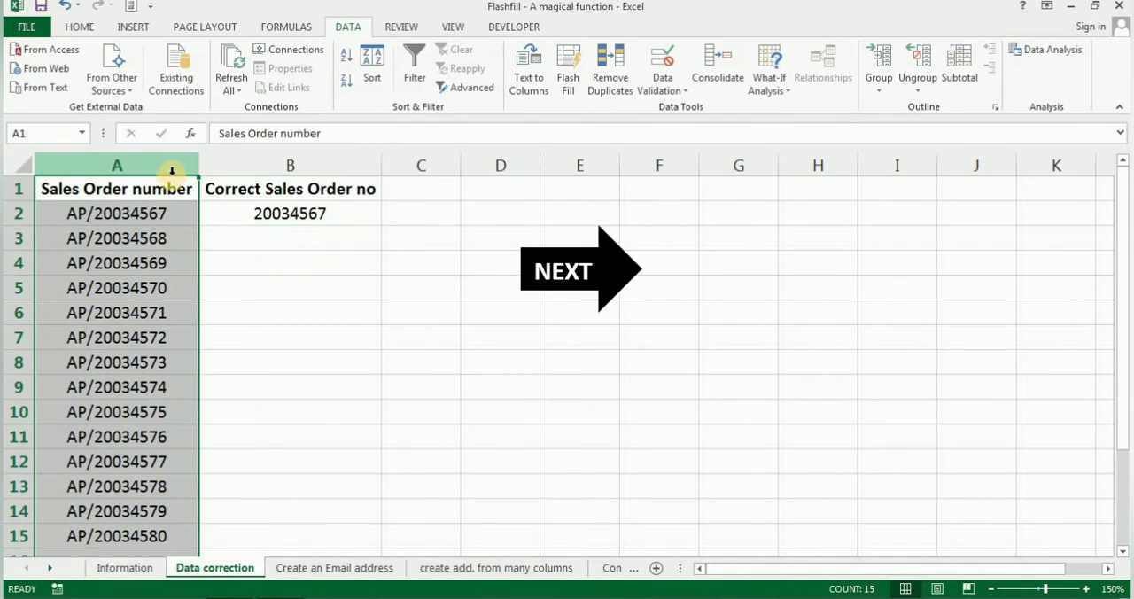
left_click(253, 238)
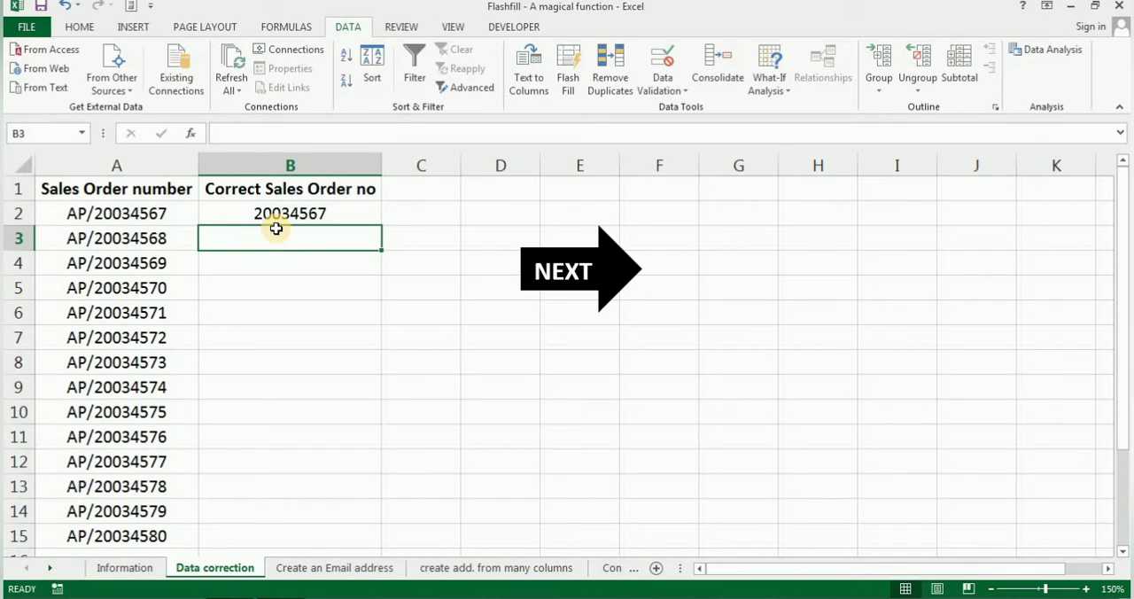
left_click(274, 212)
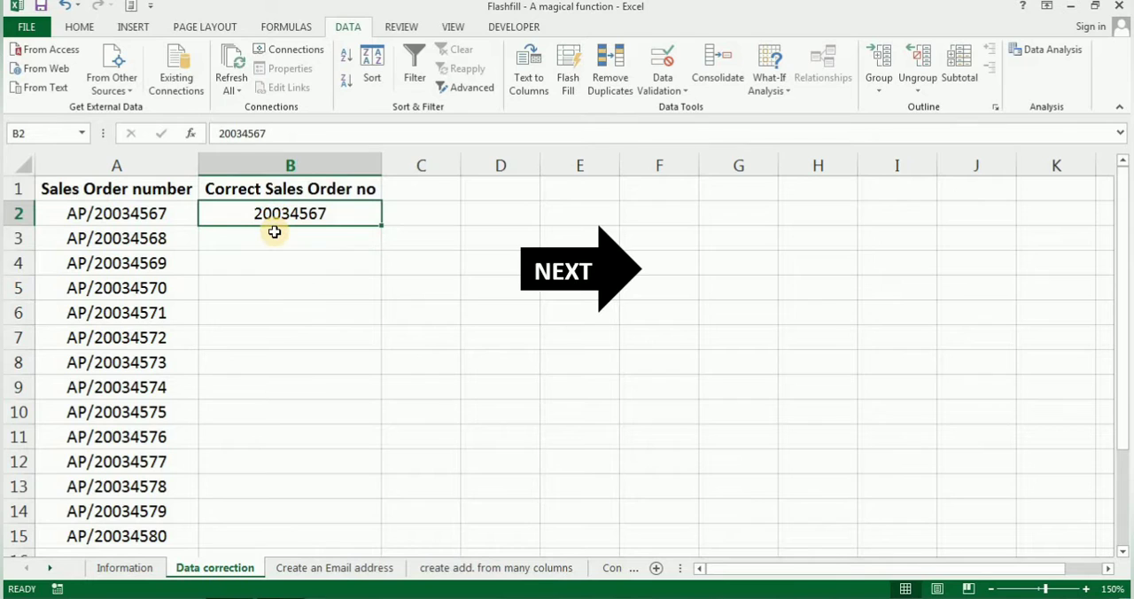
left_click(274, 232)
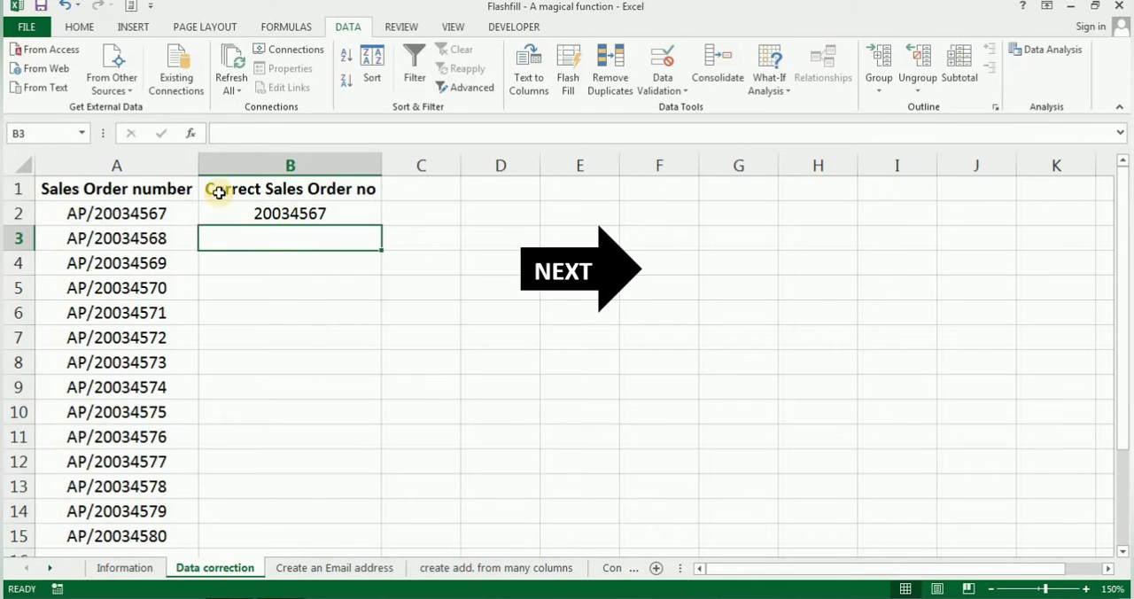
left_click(164, 167)
left_click(244, 235)
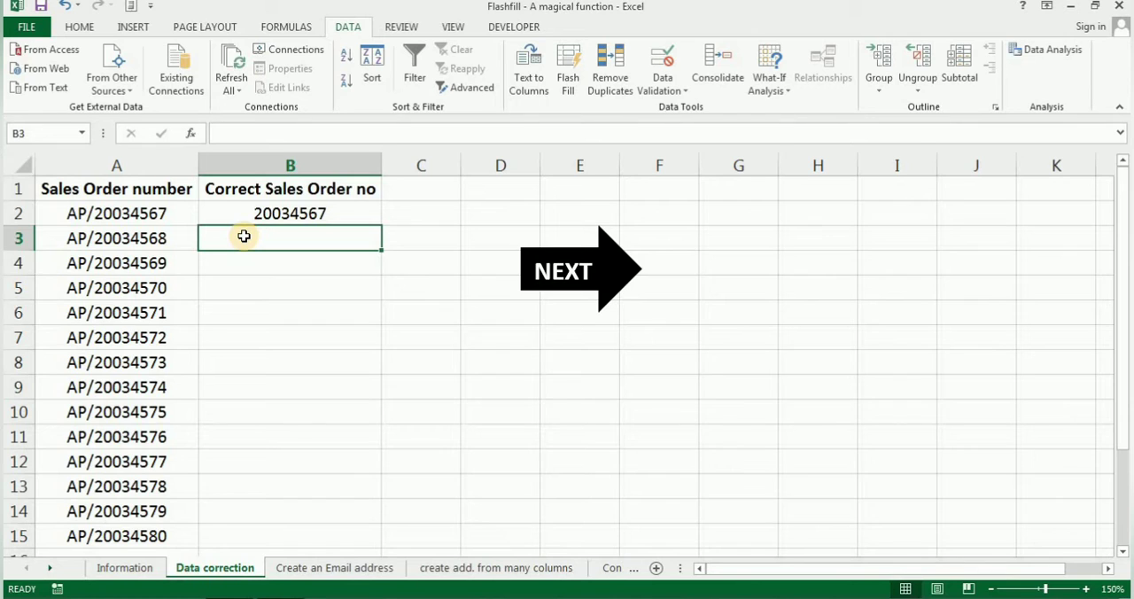
left_click(160, 165)
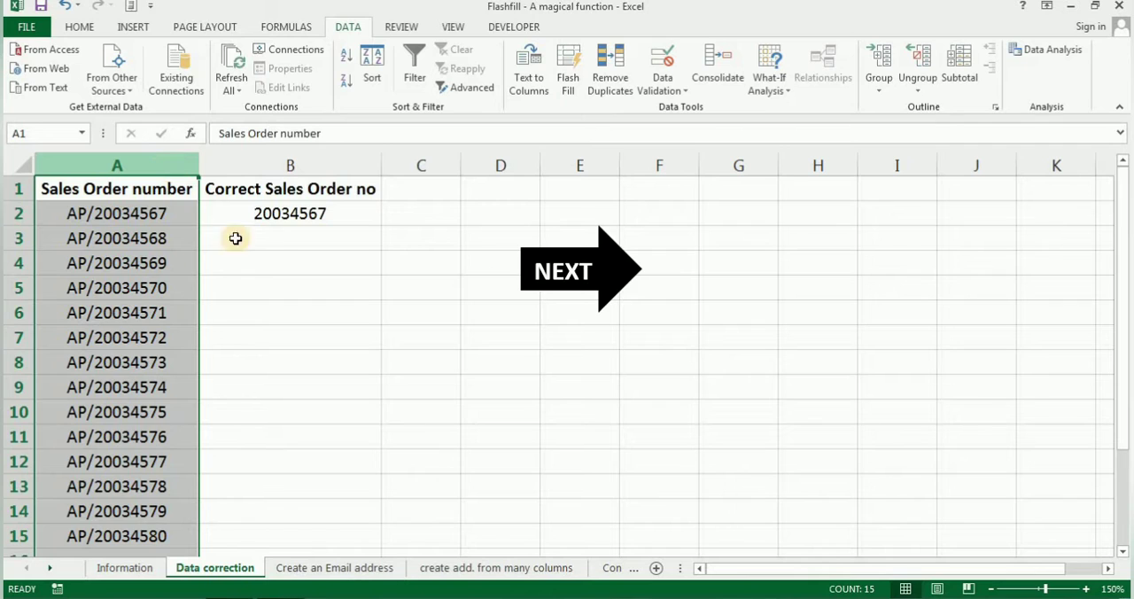
left_click(293, 239)
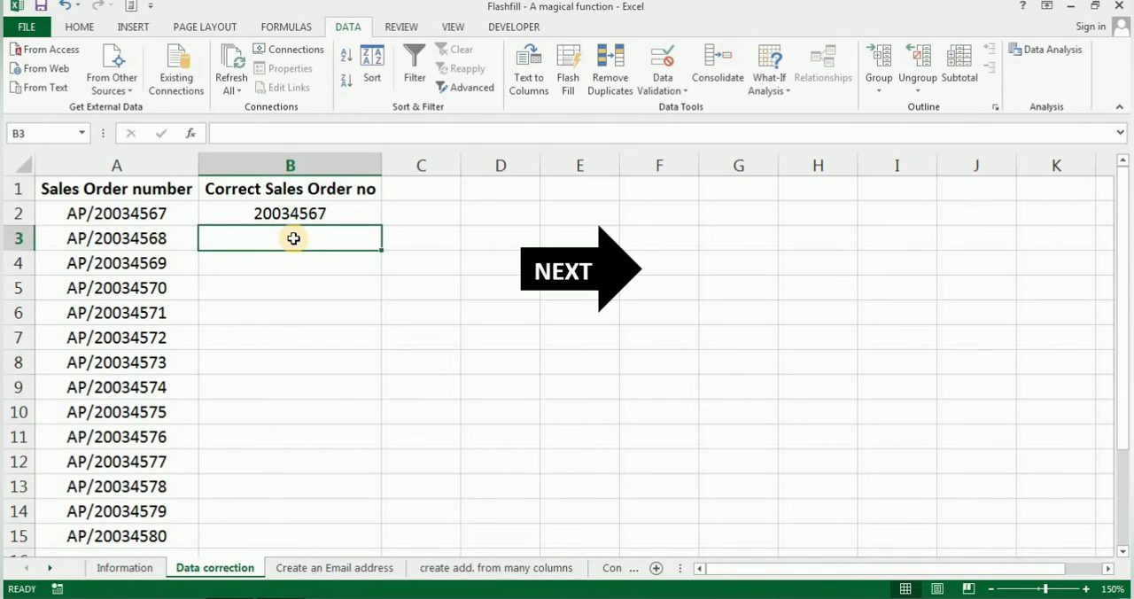
left_click(294, 217)
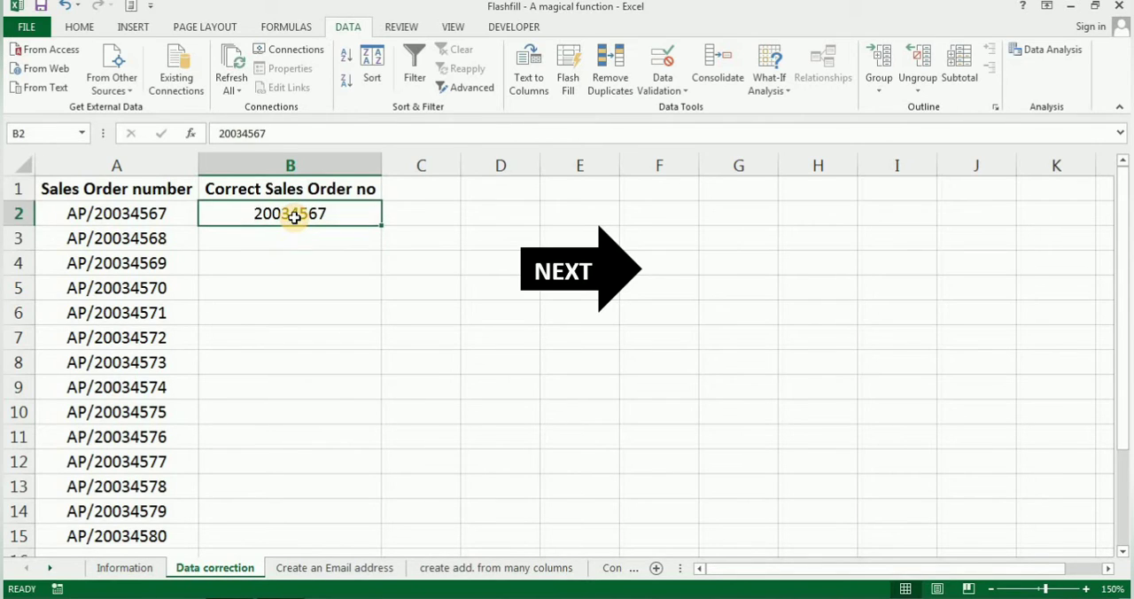
Flash Fill the Correct Sales Order no column from B3 down, following the sample without the AP/ prefix
left_click(297, 234)
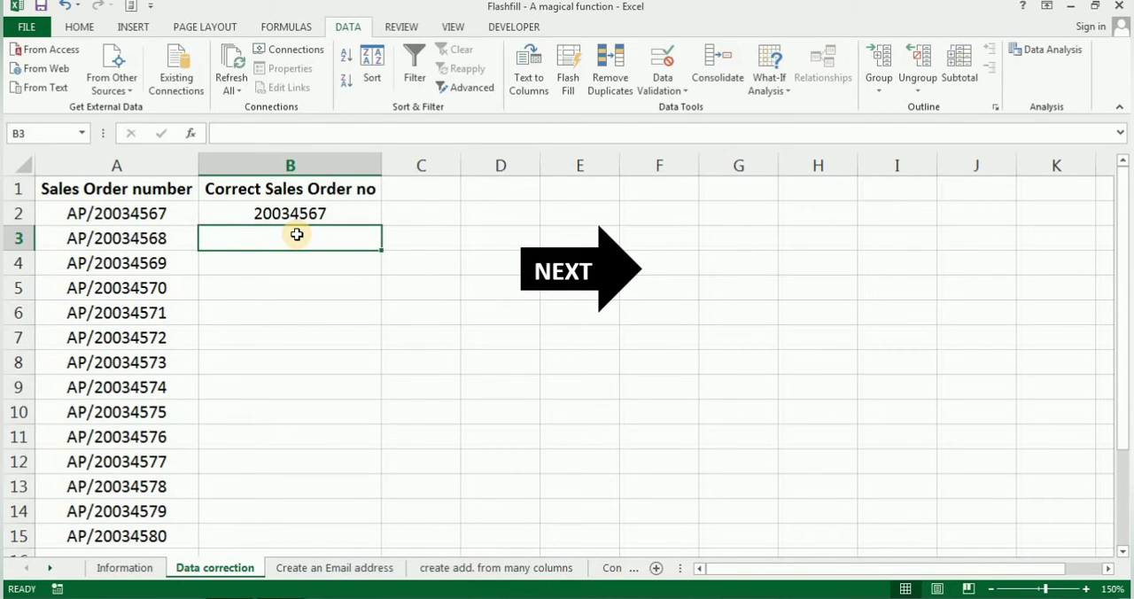
key("Down")
key("Up")
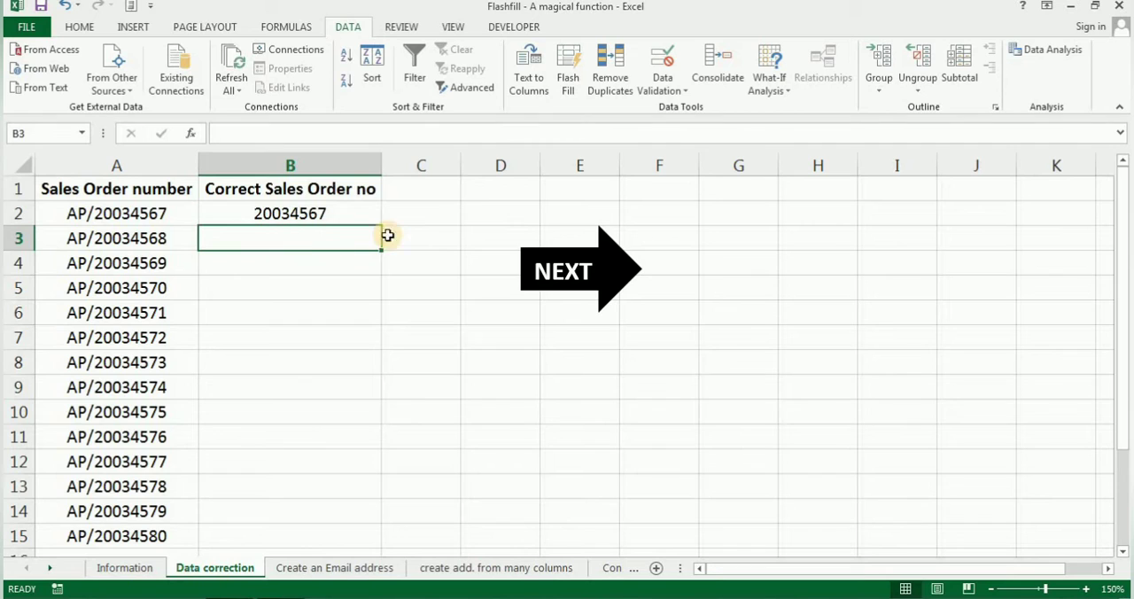
left_click(564, 90)
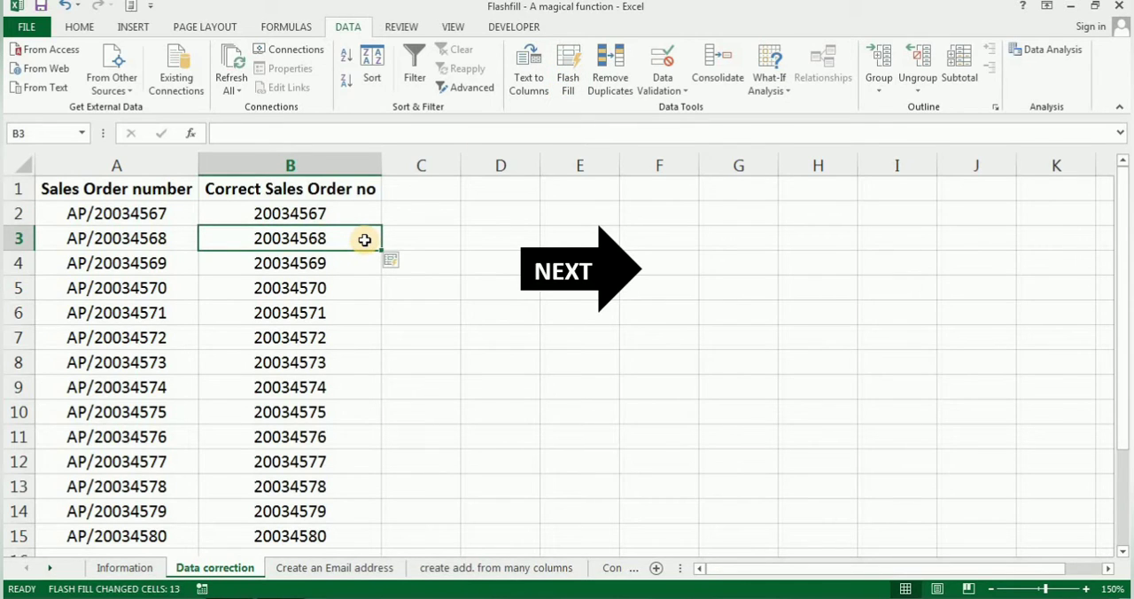
On the Create an Email address sheet, clear the First Name and Surname entries in B3:C15
left_click(561, 276)
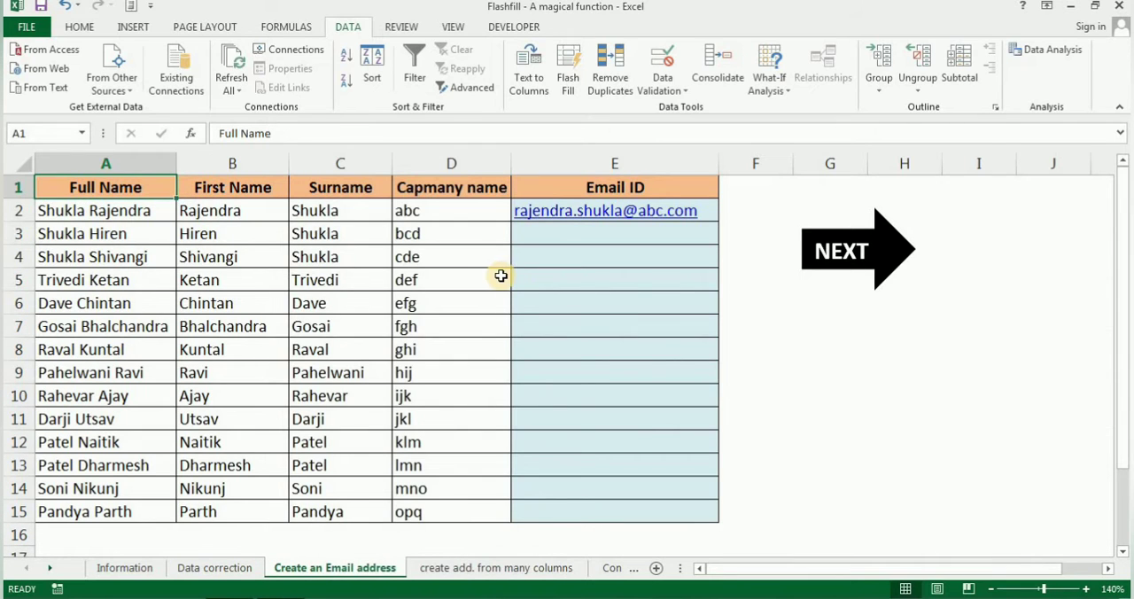
left_click(239, 235)
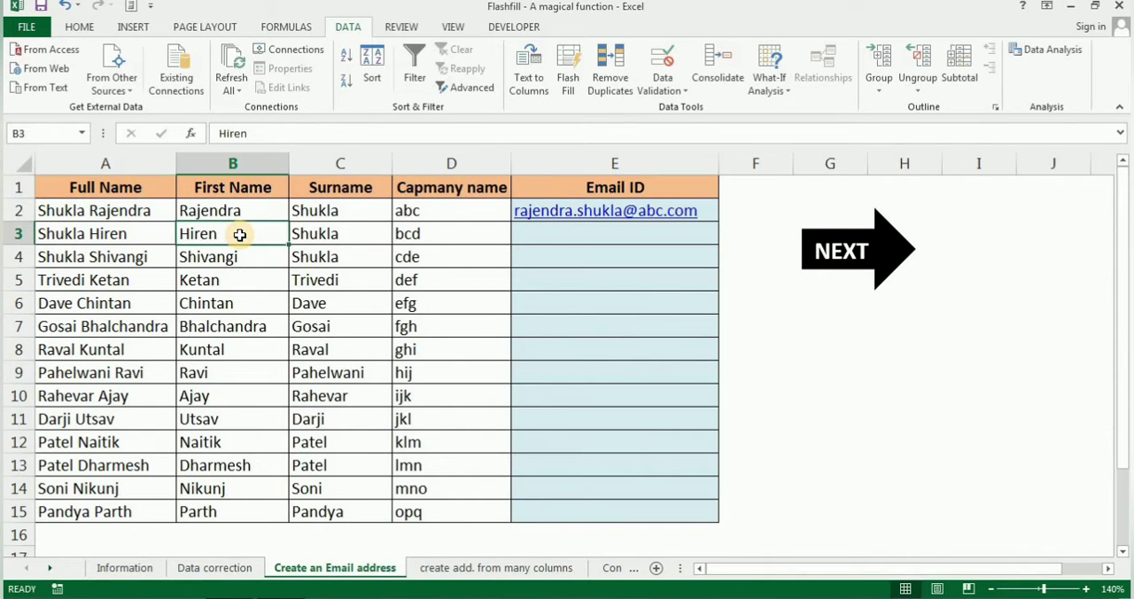
key("shift+Right")
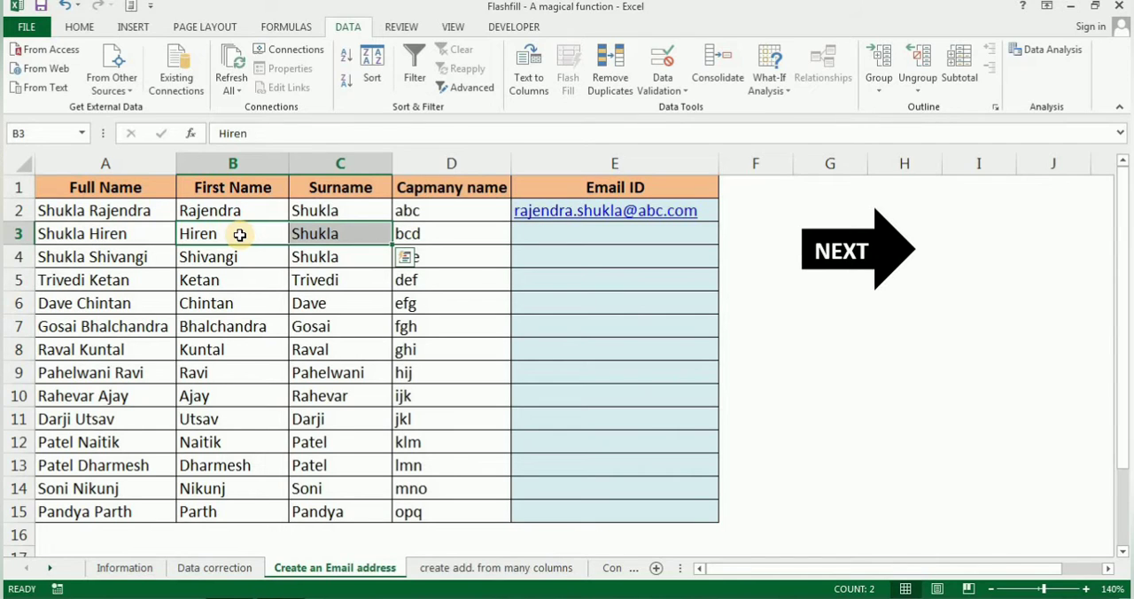
key("ctrl+shift+Down")
key("Delete")
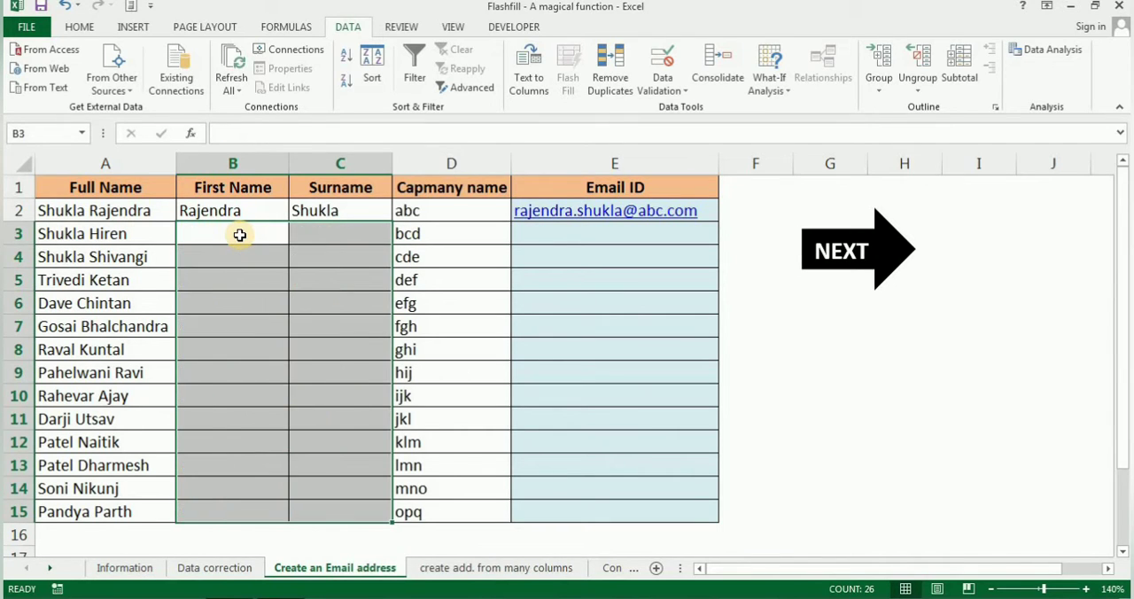
Flash Fill the First Name column from B3 down, based on the Full Name column
left_click(240, 235)
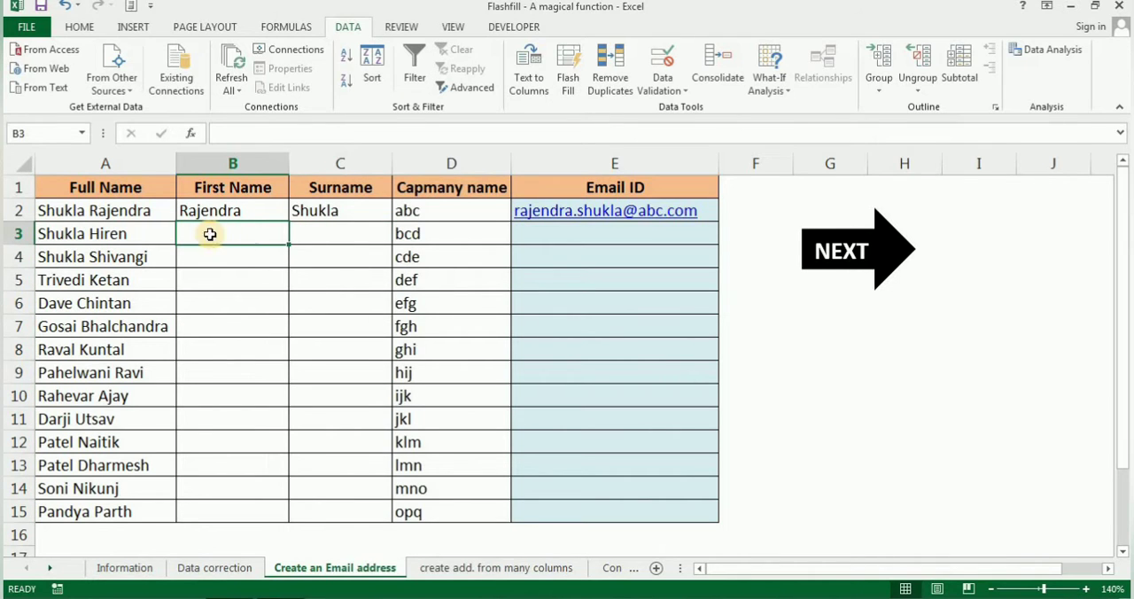
left_click(126, 164)
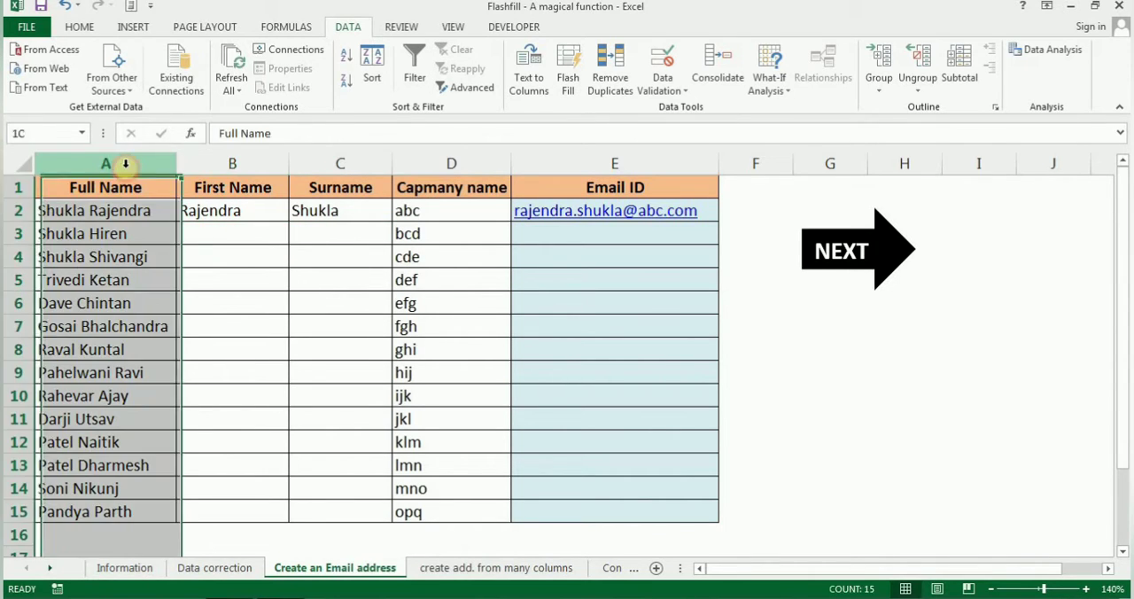
left_click(217, 234)
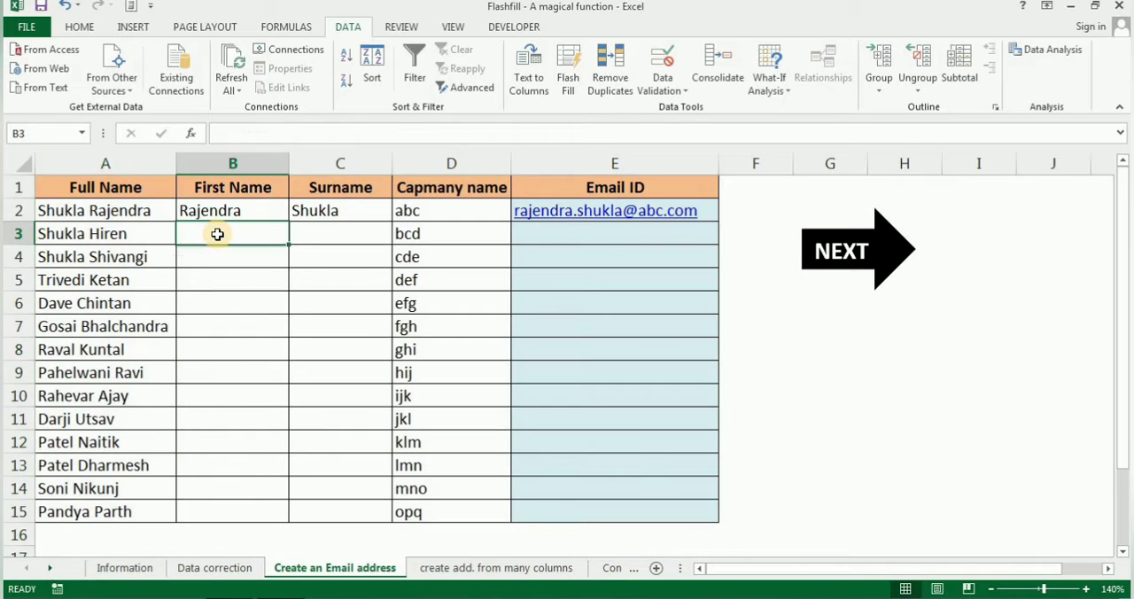
left_click(144, 164)
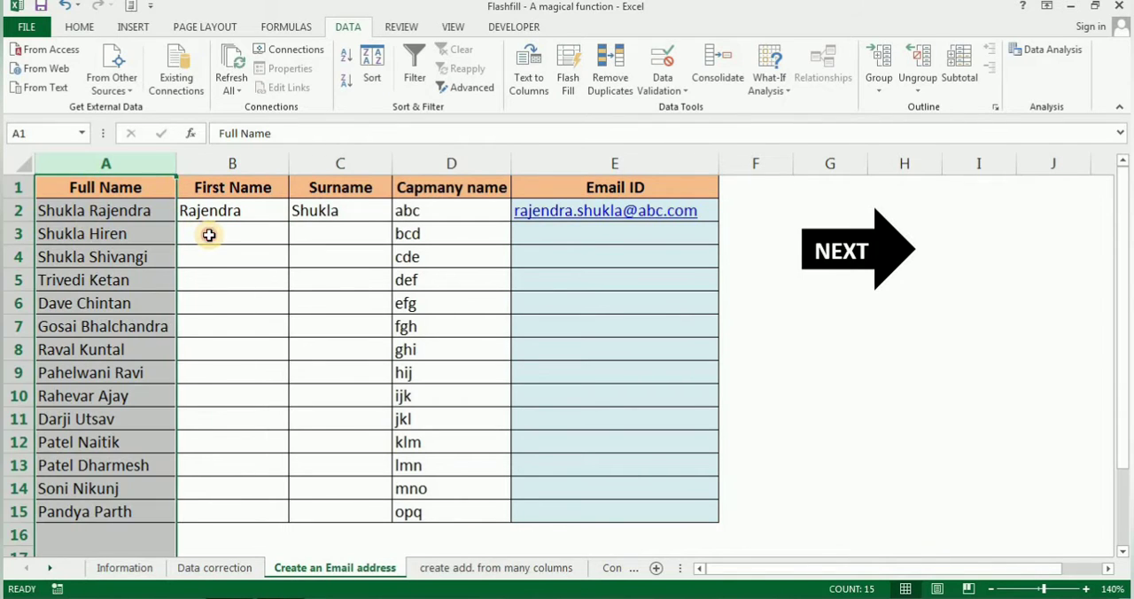
left_click(209, 235)
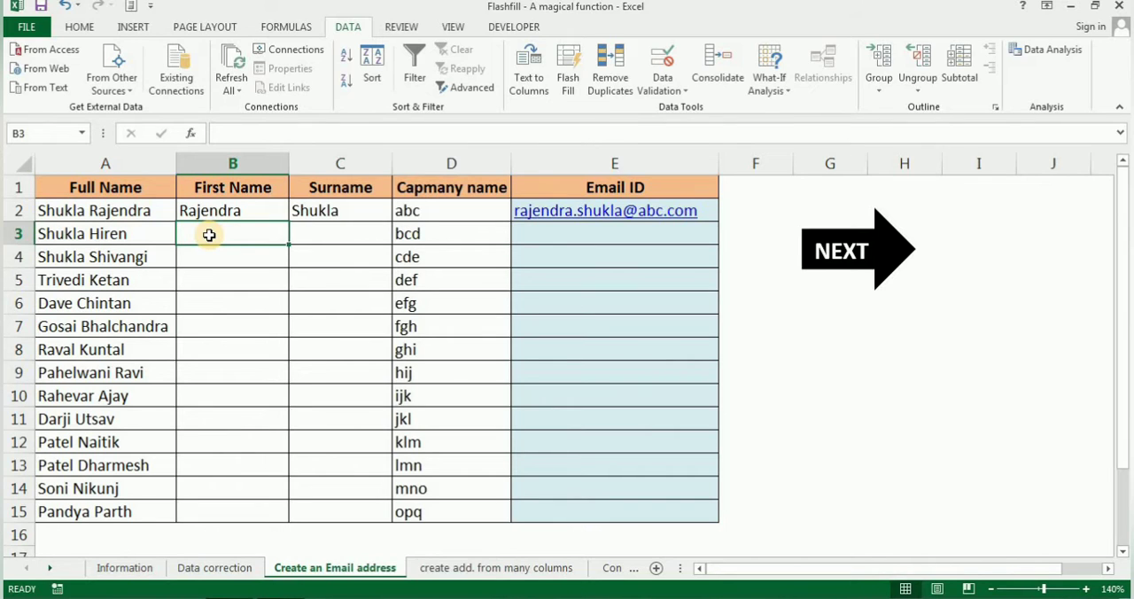
key("ctrl+e")
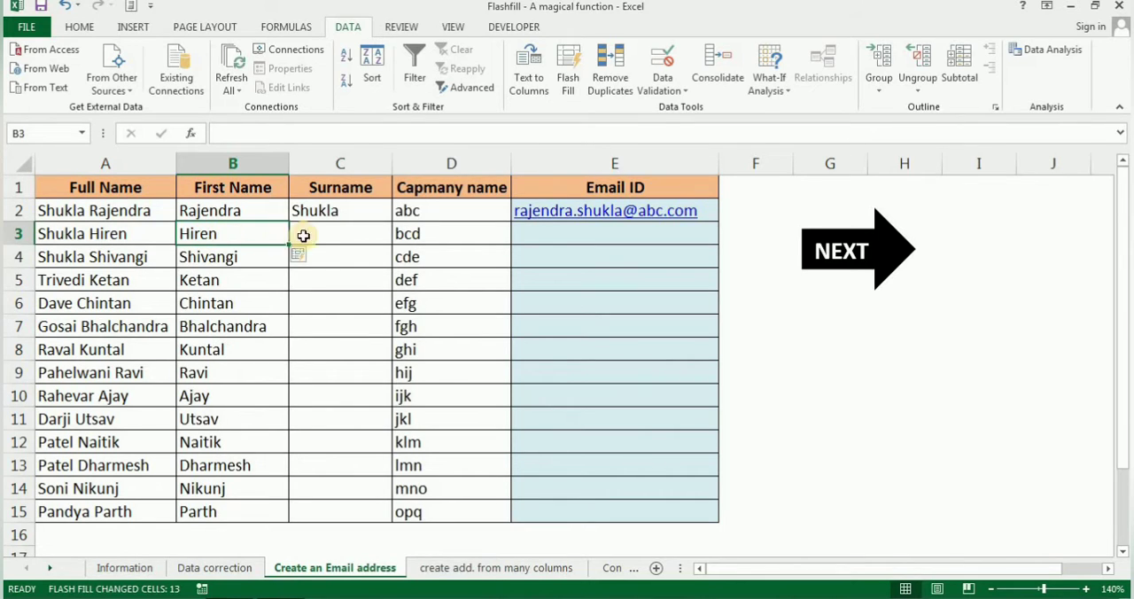
Flash Fill the Surname column from C3 down, following the sample in C2
left_click(319, 235)
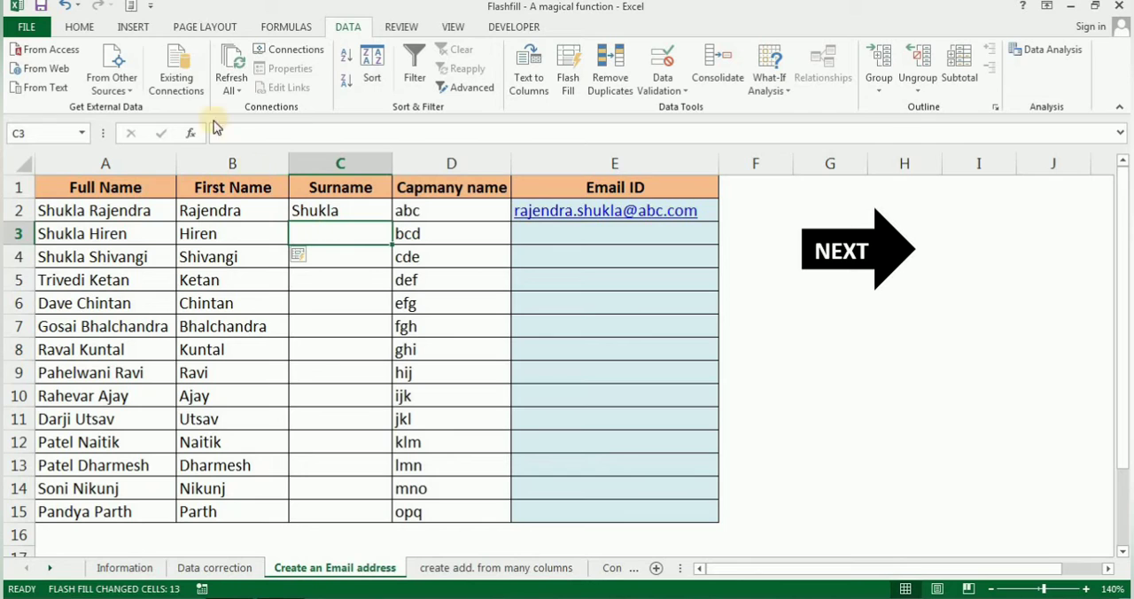
left_click(82, 27)
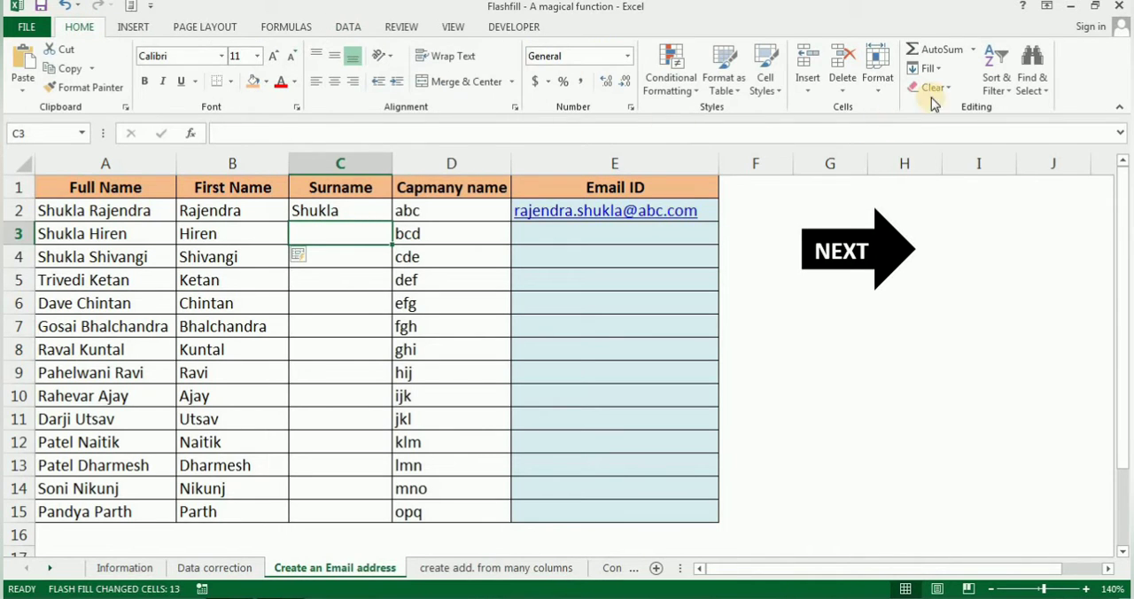
left_click(929, 68)
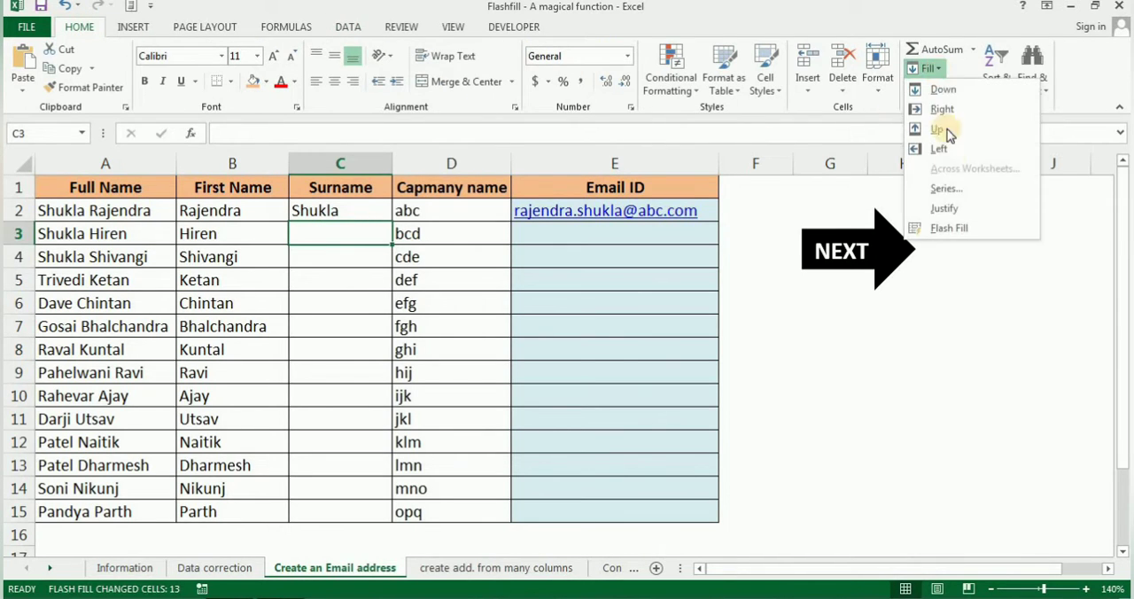
left_click(957, 229)
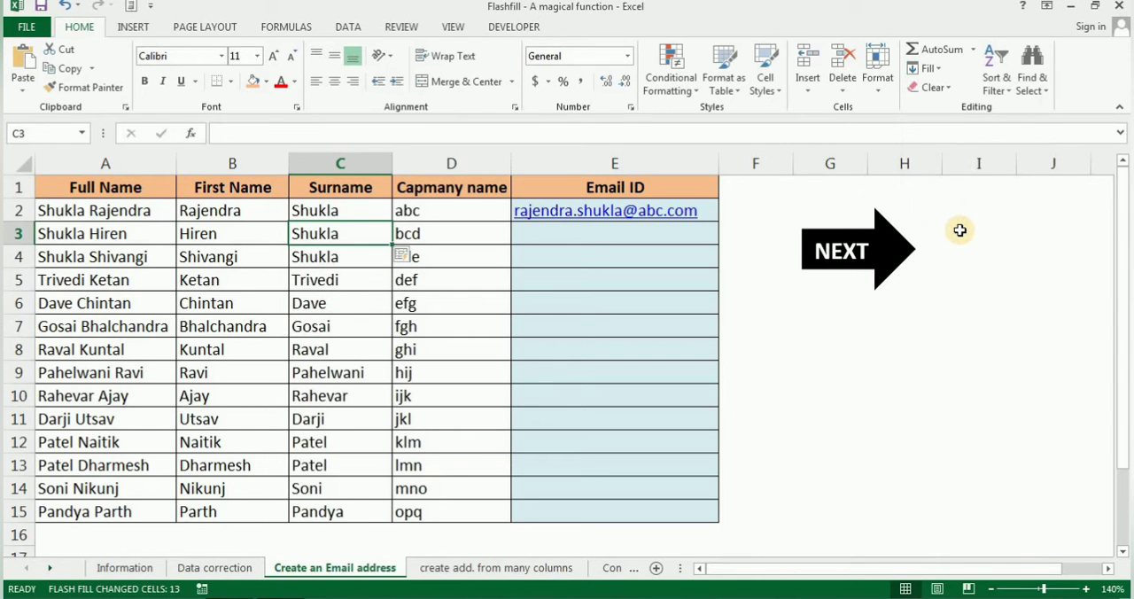
Clear the sample address in the first Email ID cell, E2
left_click(362, 163)
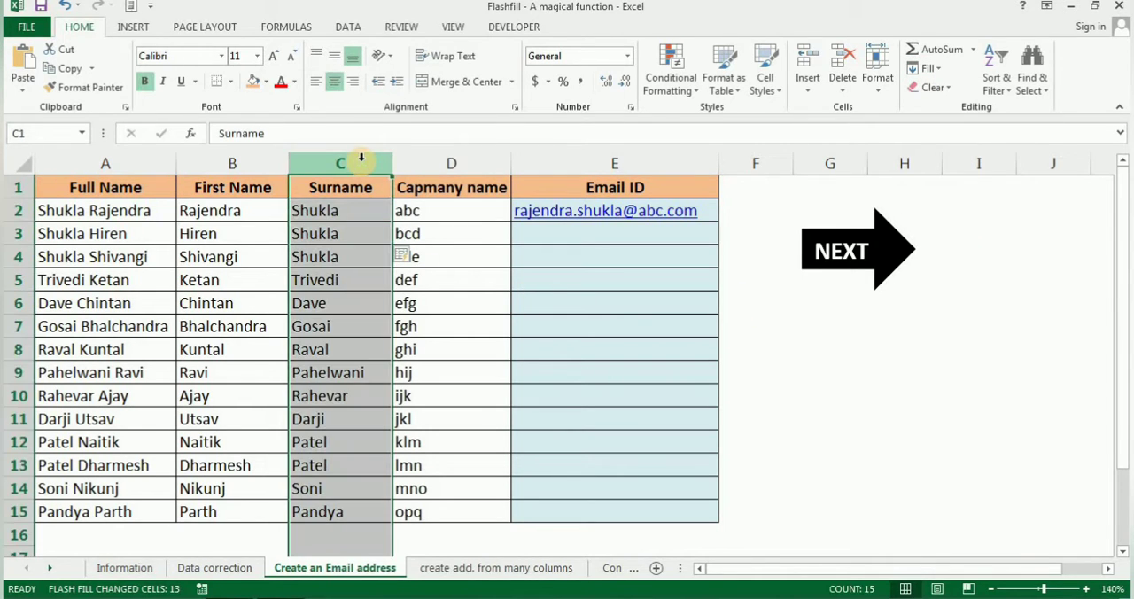
left_click(471, 162)
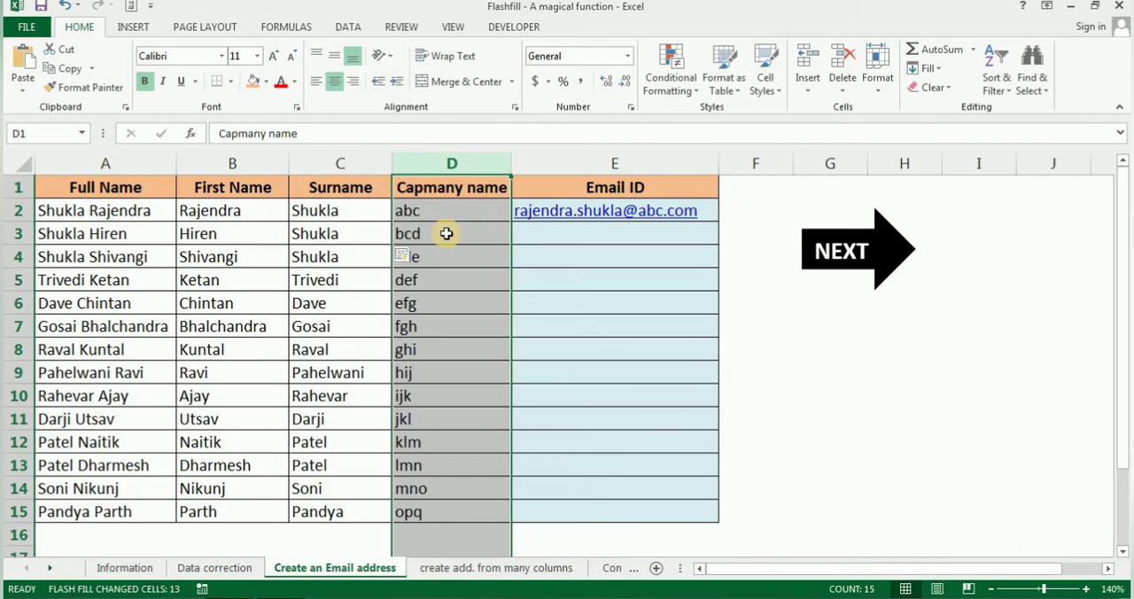
left_click(548, 236)
key("Up")
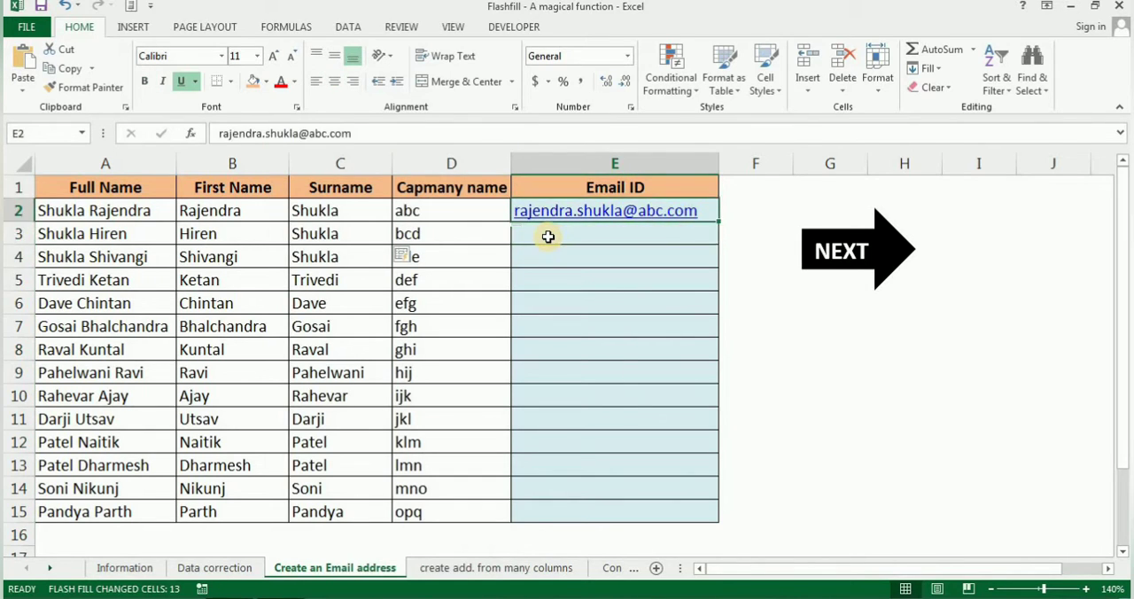
key("Delete")
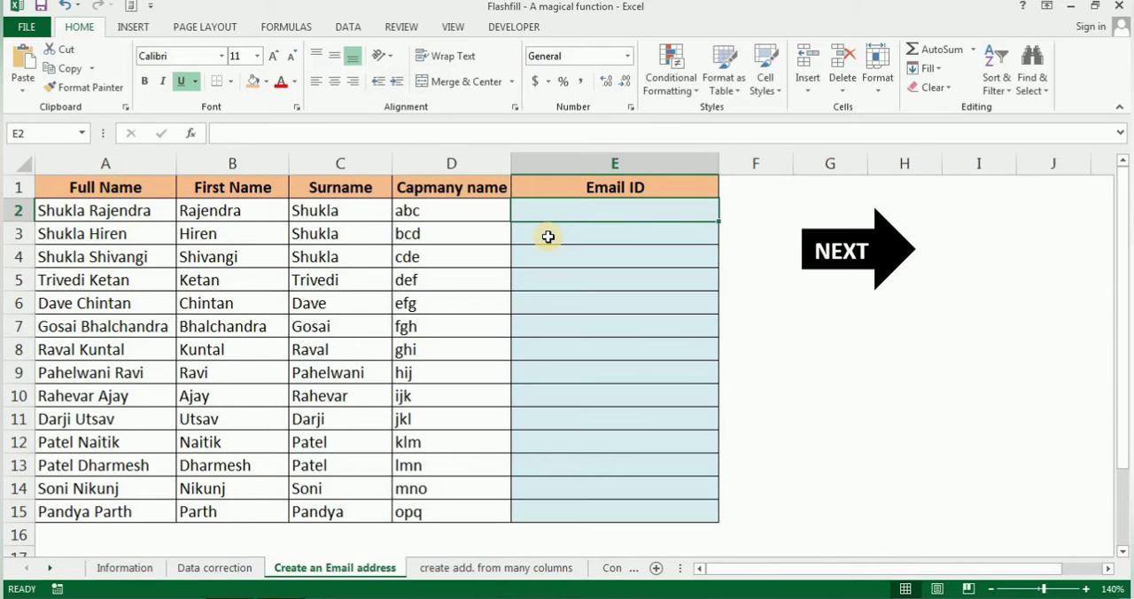
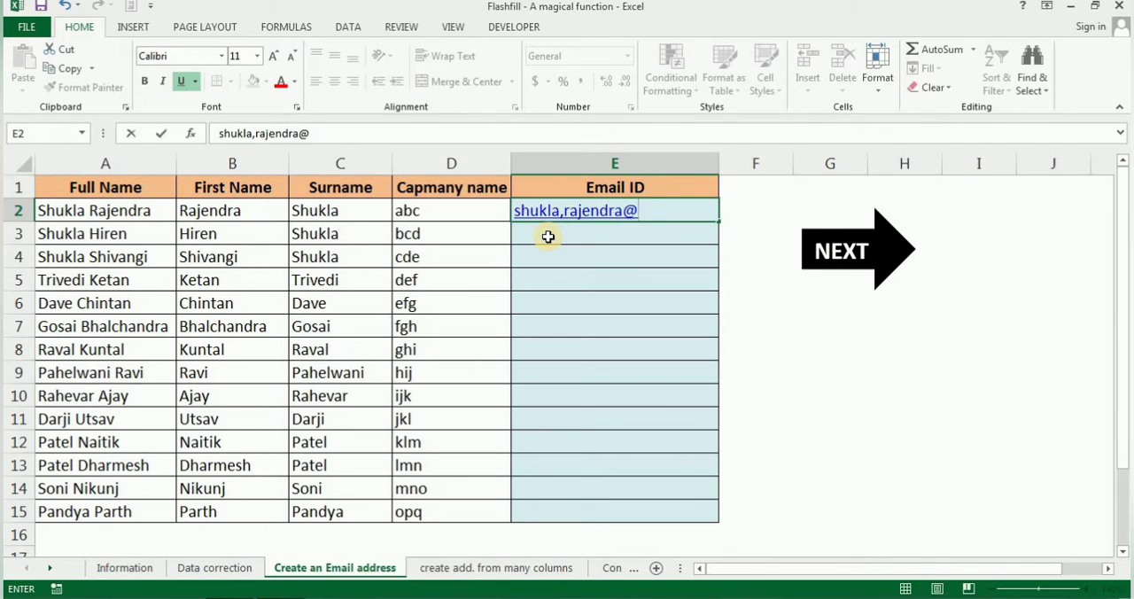
Enter a sample address in E2 as lowercase surname, comma, first name, @ and company with .com, and Flash Fill the Email ID column from E3 down
left_click(475, 209)
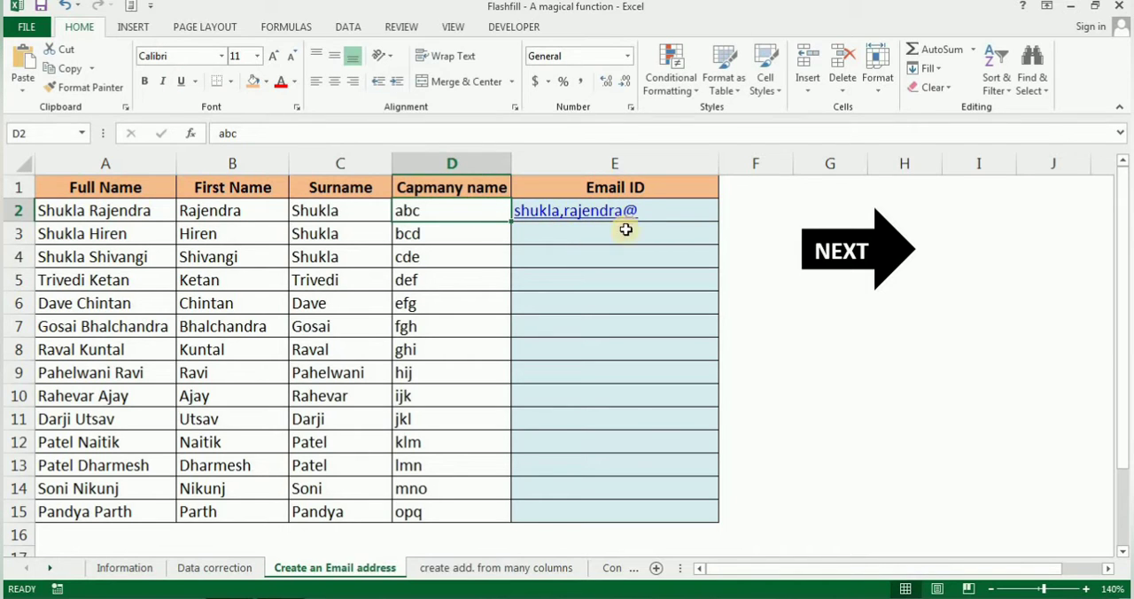
double_click(648, 207)
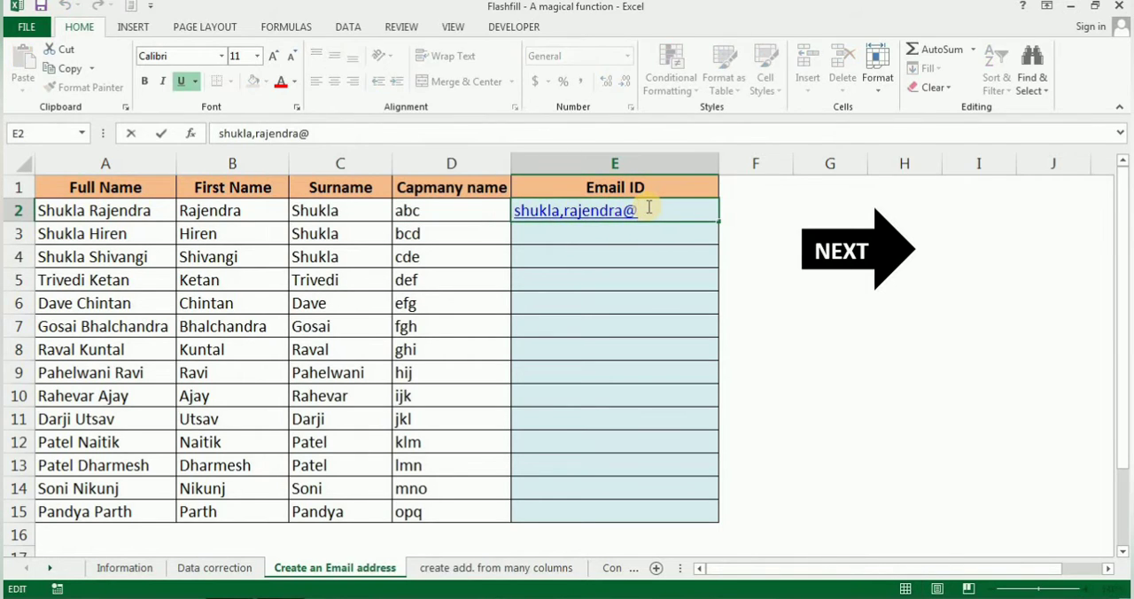
type("abc.com")
key("Return")
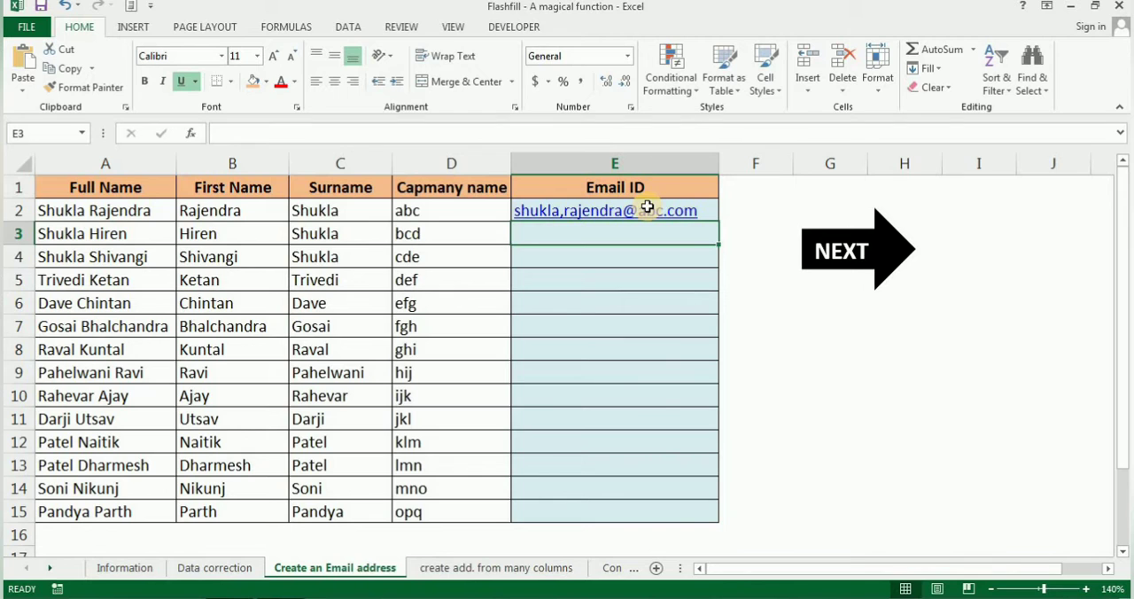
key("ctrl+e")
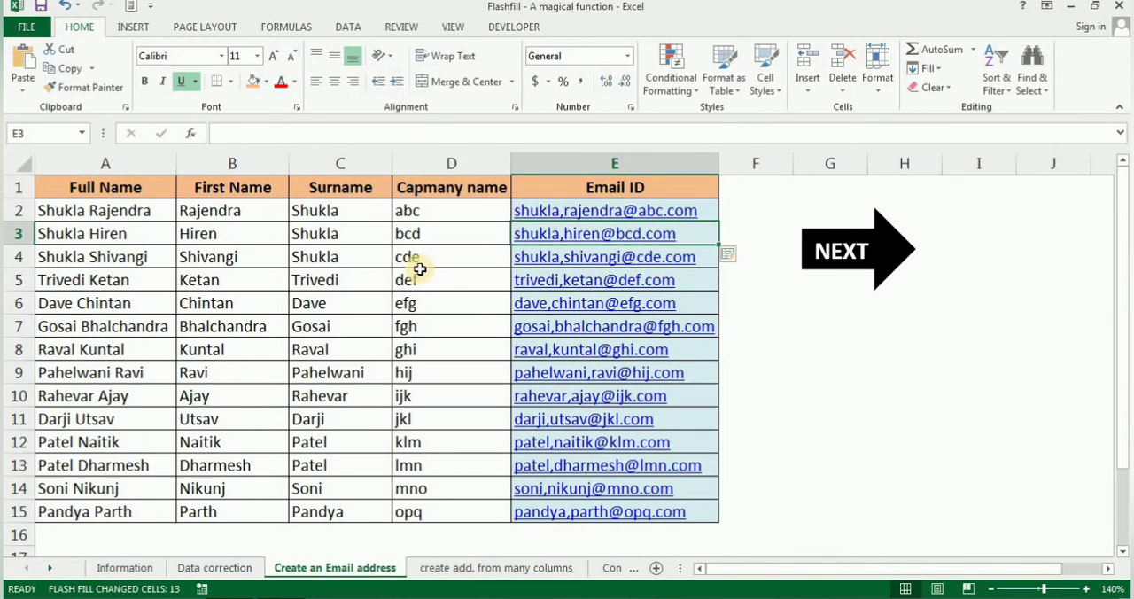
On the create add. from many columns sheet, Flash Fill the Address column from H3 down, following the multi-line sample in H2
left_click(452, 568)
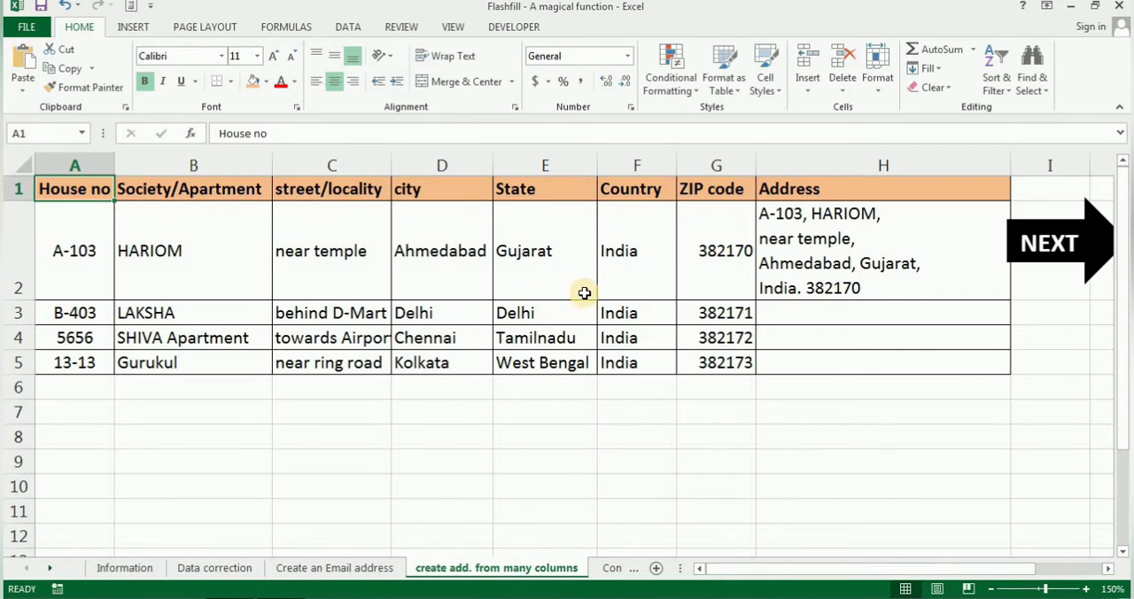
left_click(800, 313)
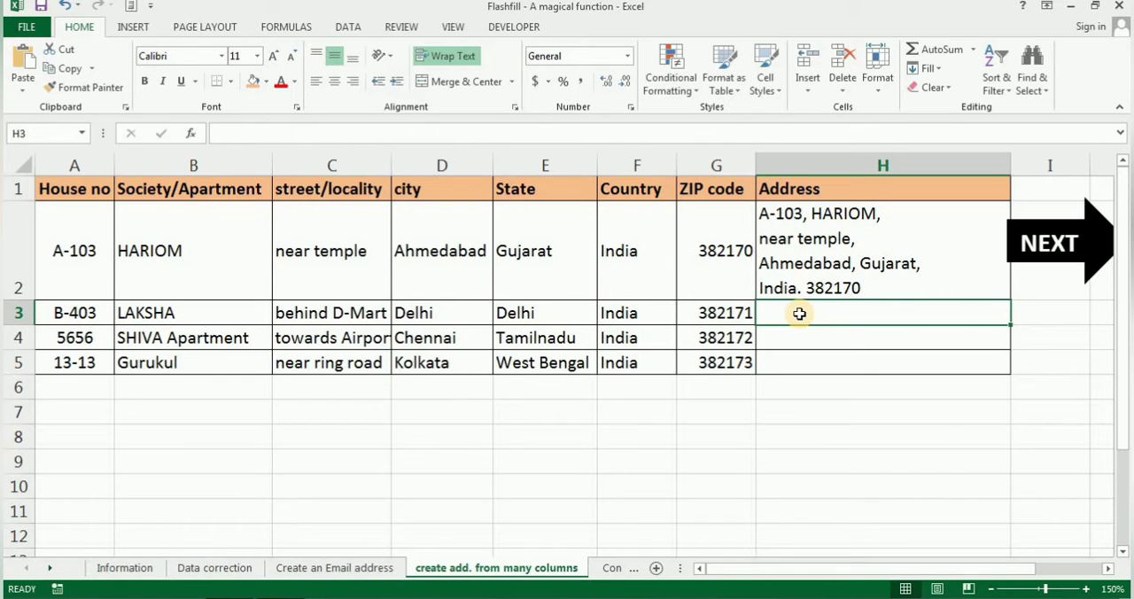
left_click(812, 249)
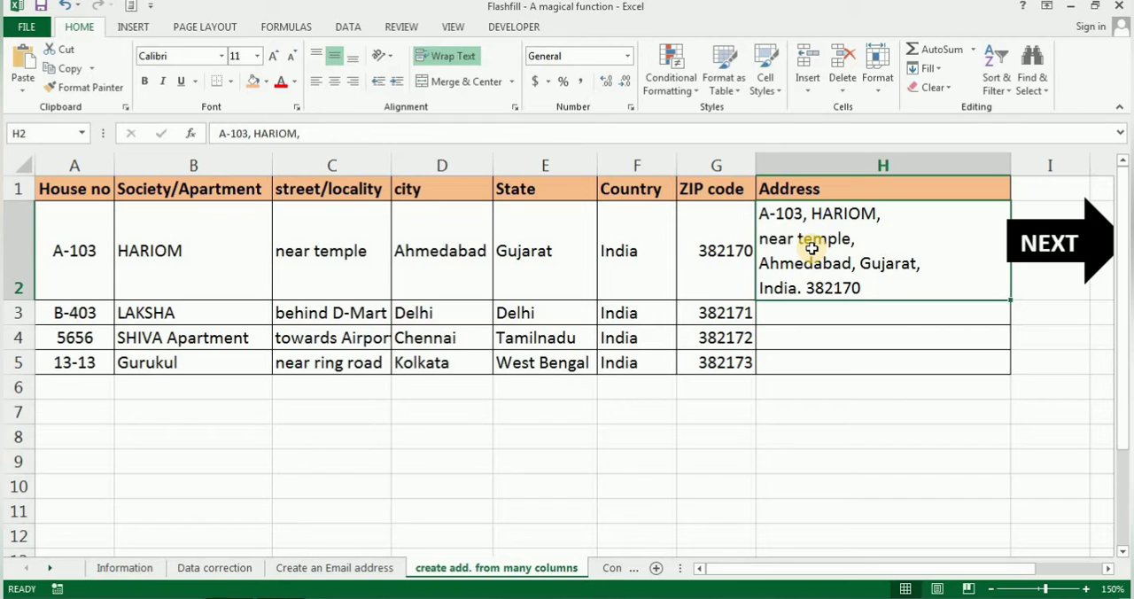
left_click(821, 311)
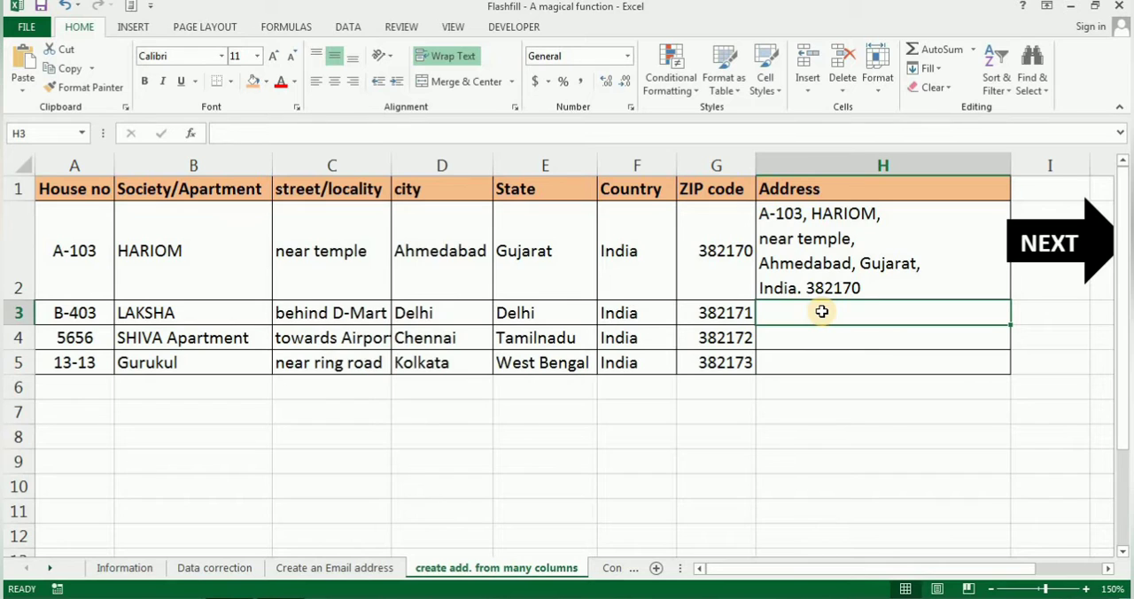
key("ctrl+e")
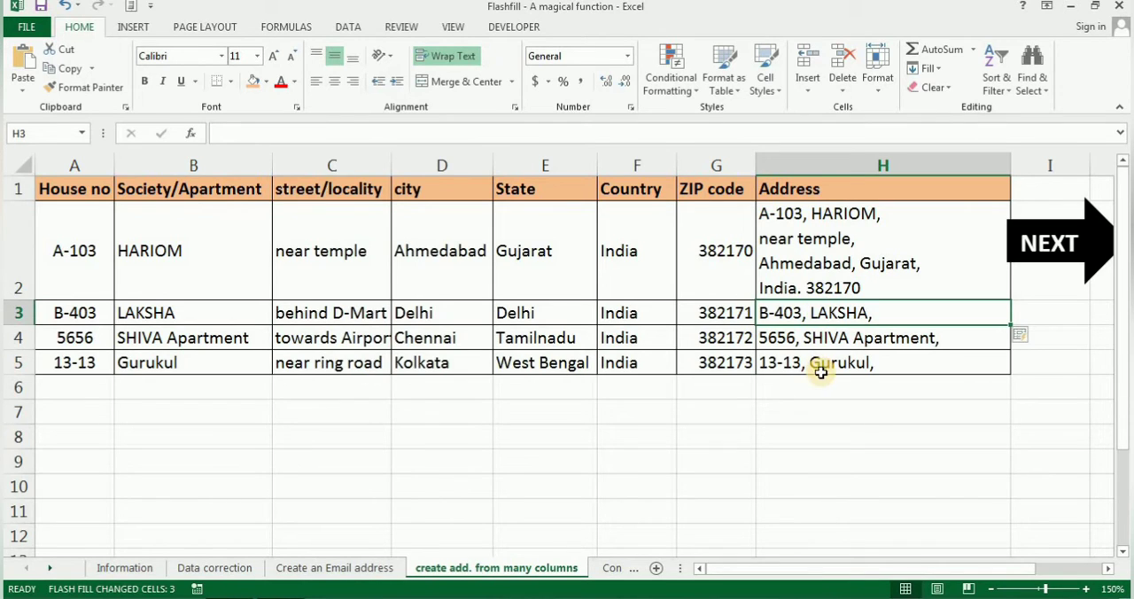
AutoFit the heights of rows 3 to 5 to show the complete multi-line addresses
double_click(19, 325)
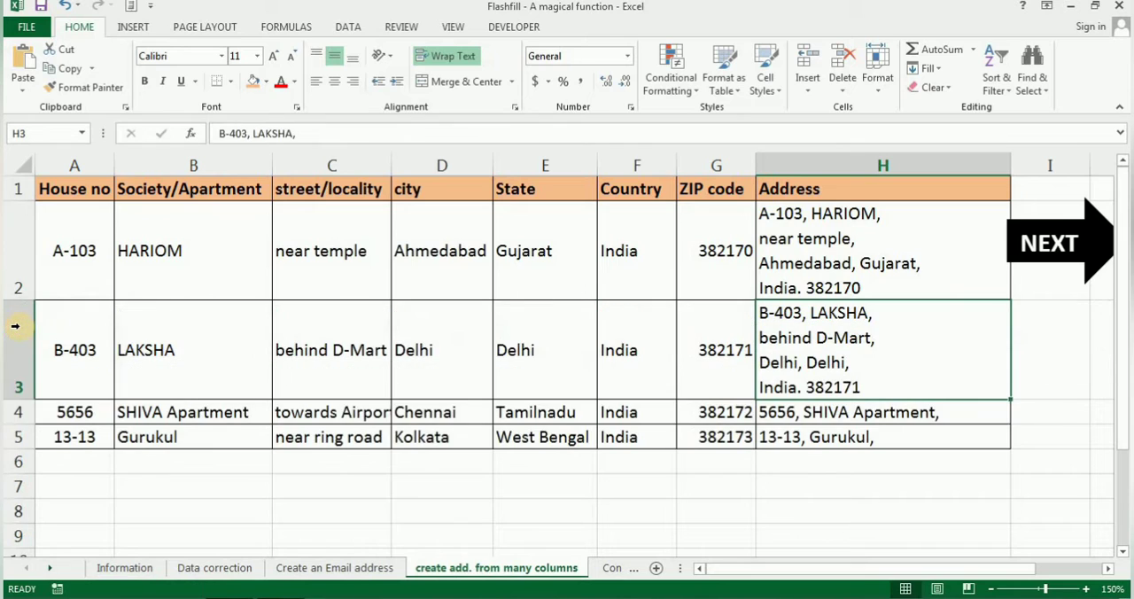
double_click(16, 424)
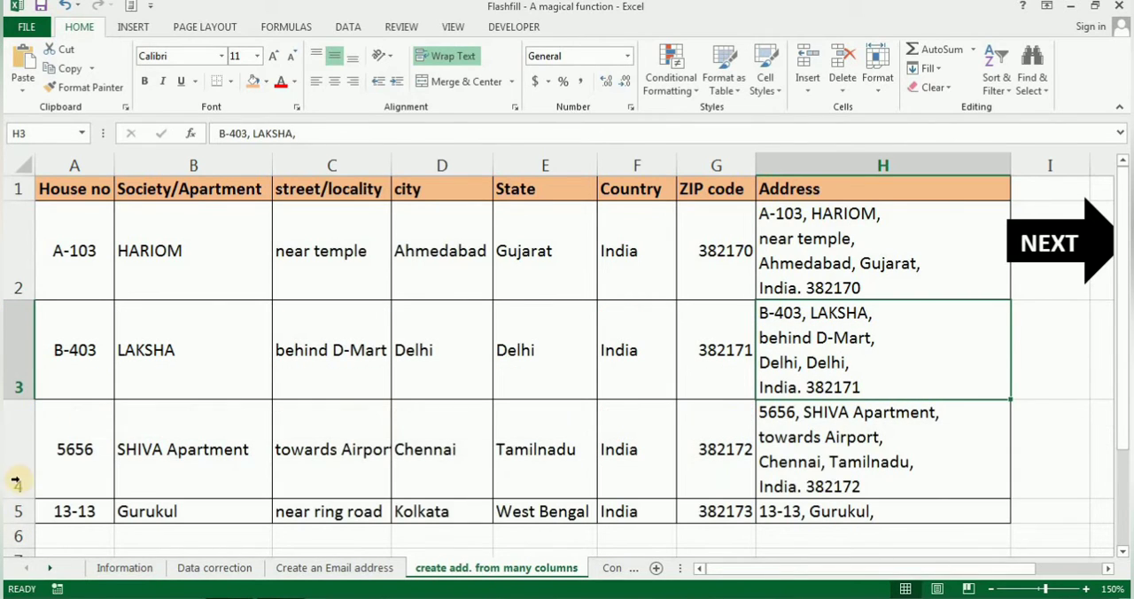
left_click(18, 525)
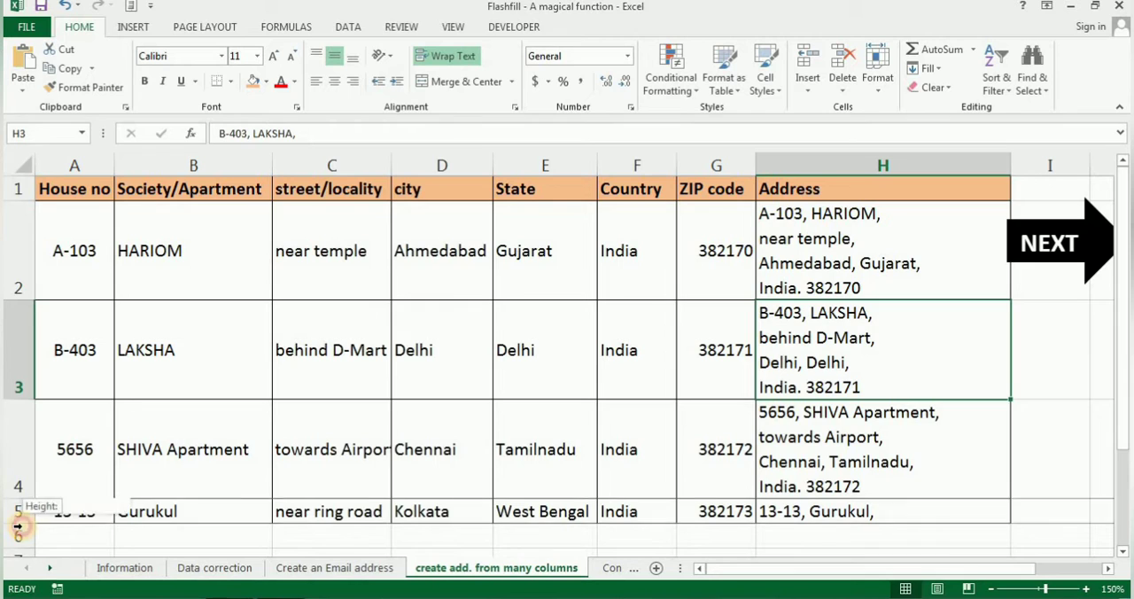
left_click(18, 524)
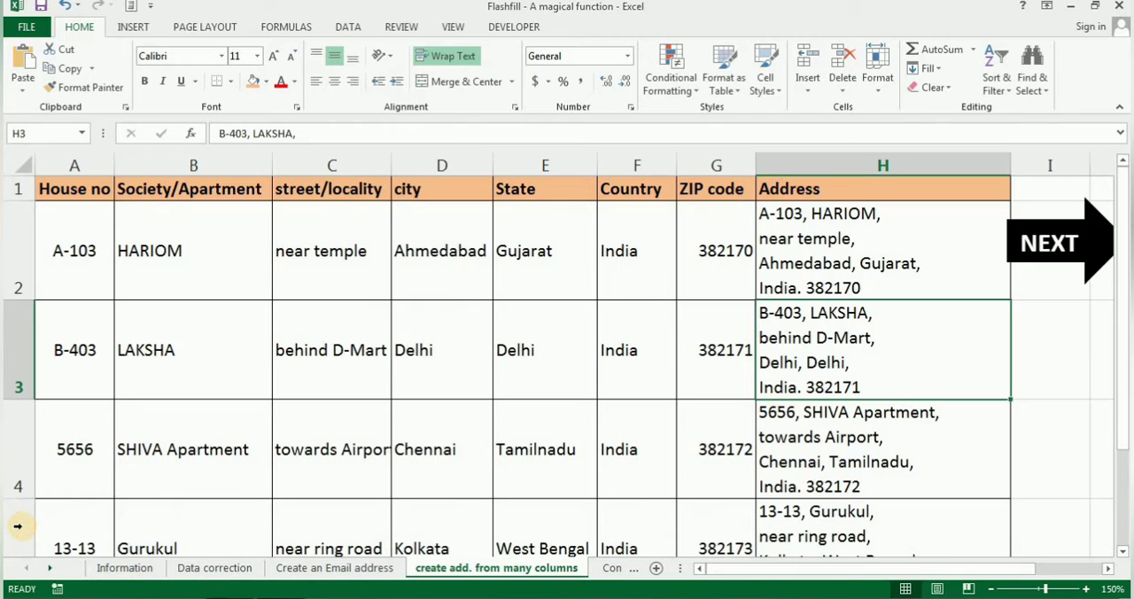
On the Concatenate First & last name sheet, re-enter the C2 sample full name with capitalized initials and Flash Fill the Full Name column from C3 down
left_click(1056, 250)
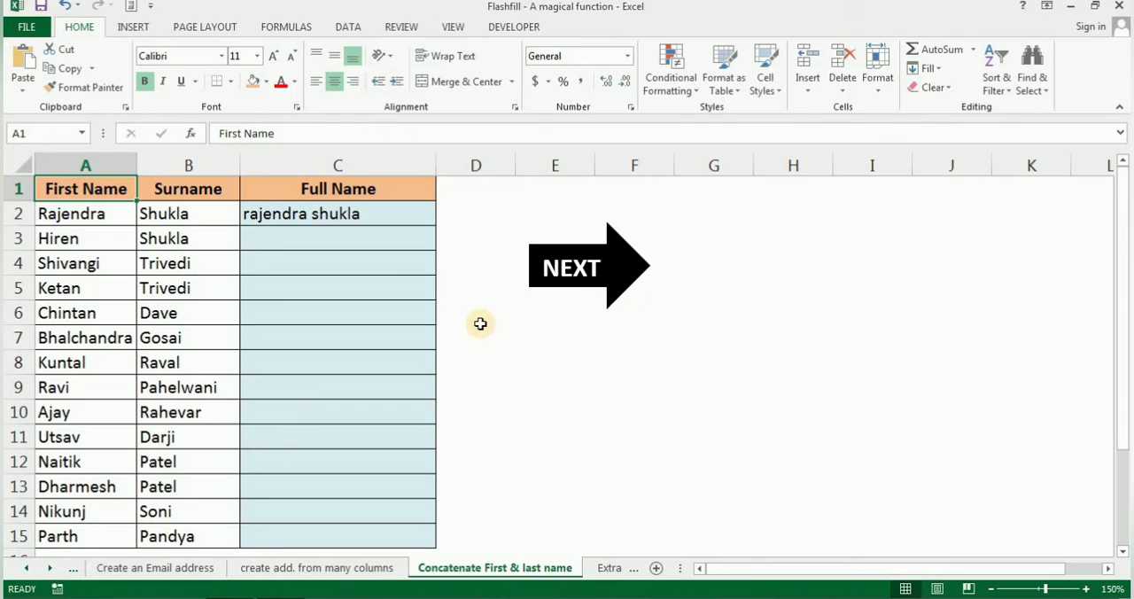
left_click(313, 238)
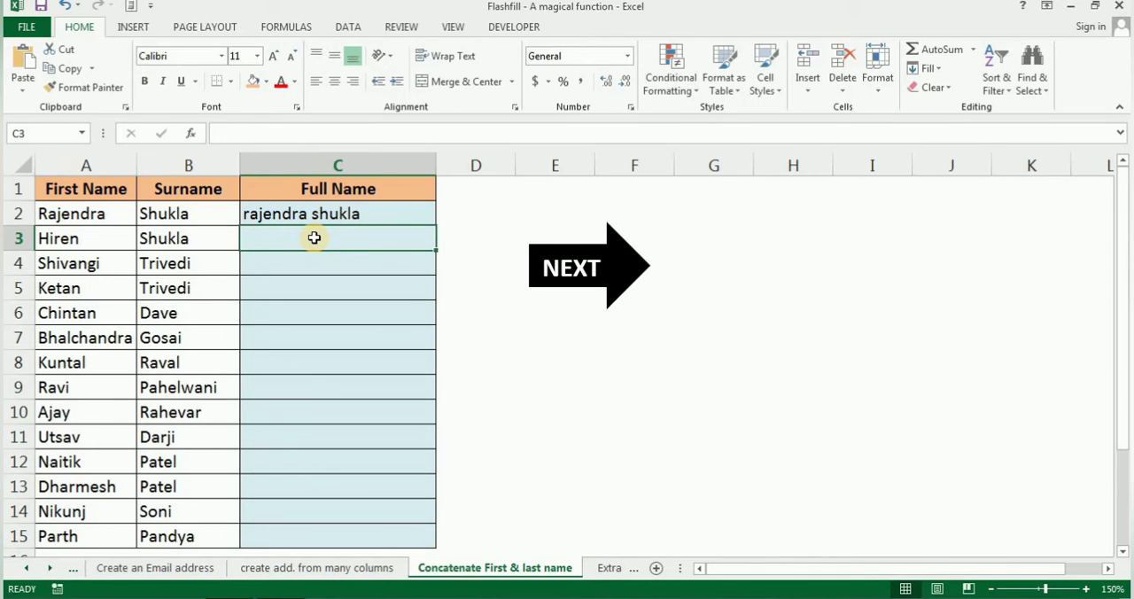
key("Up")
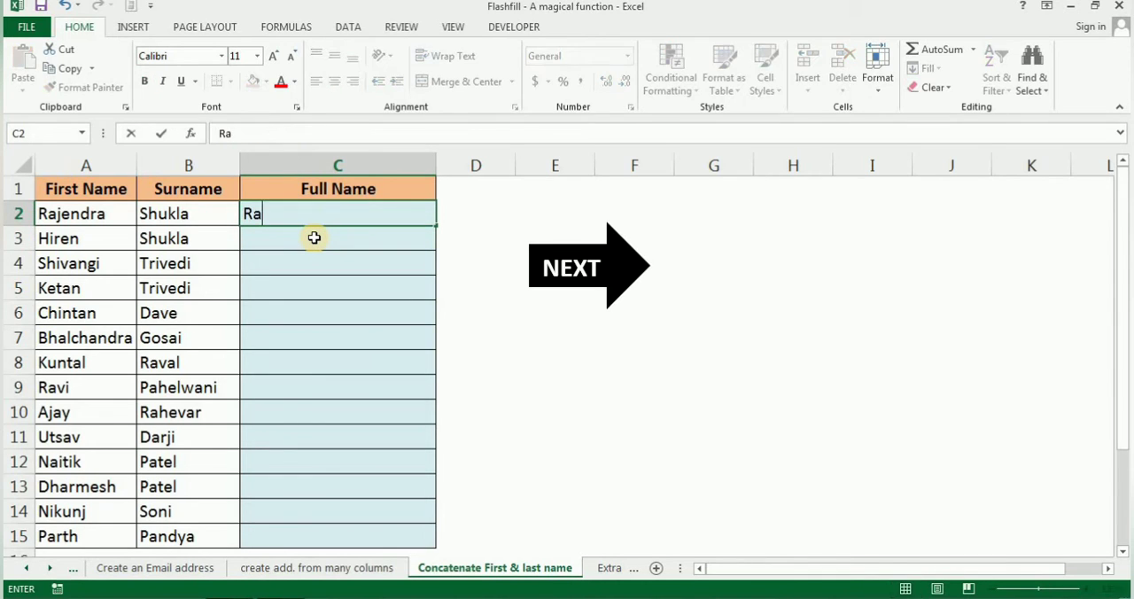
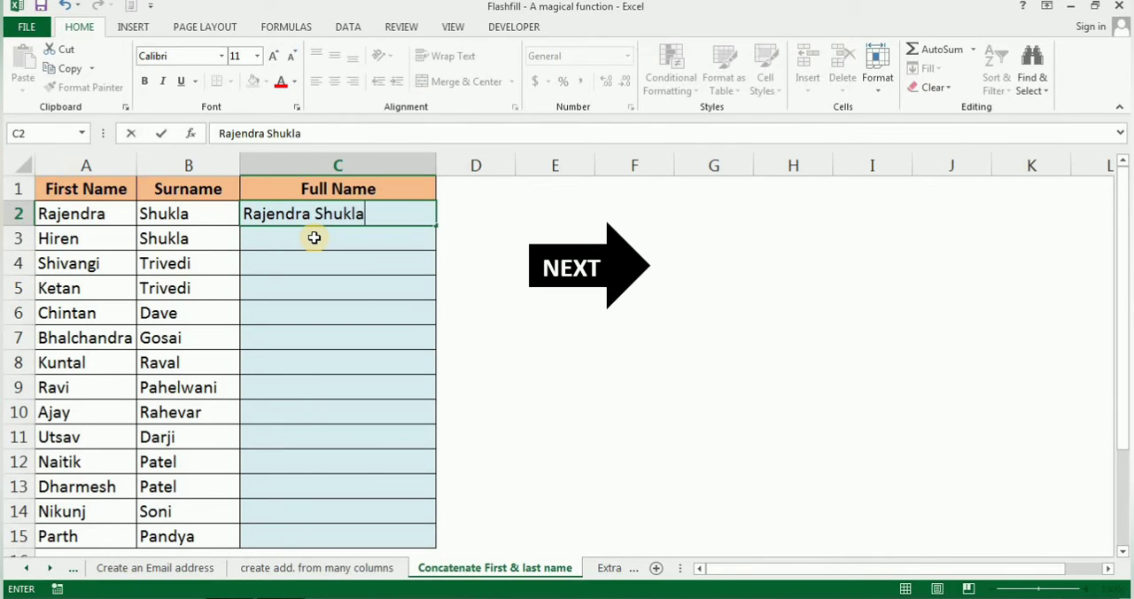
key("Return")
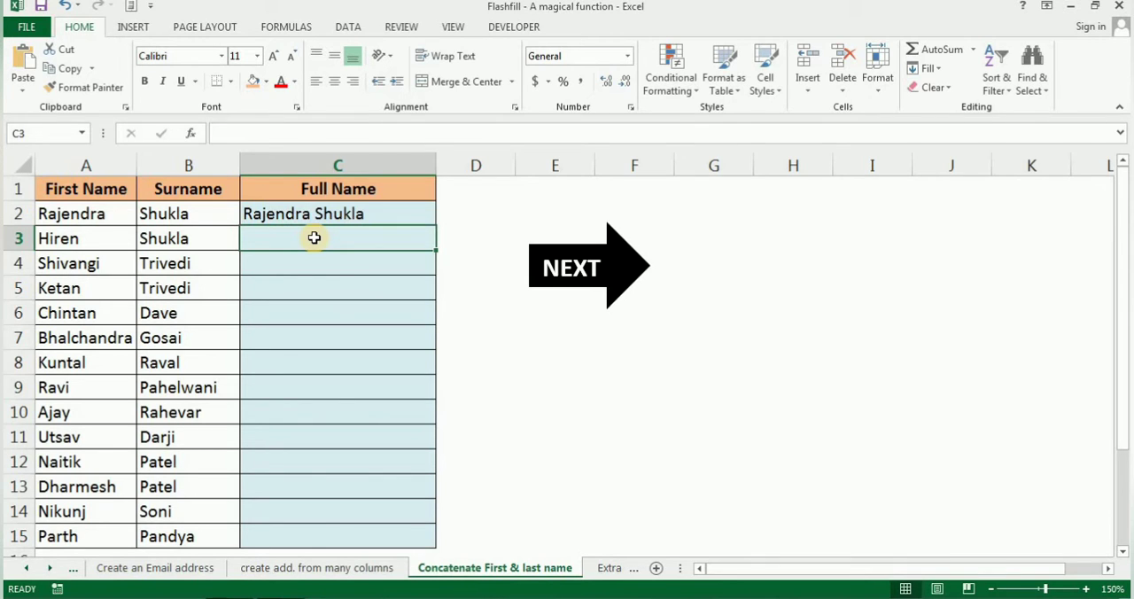
key("ctrl+e")
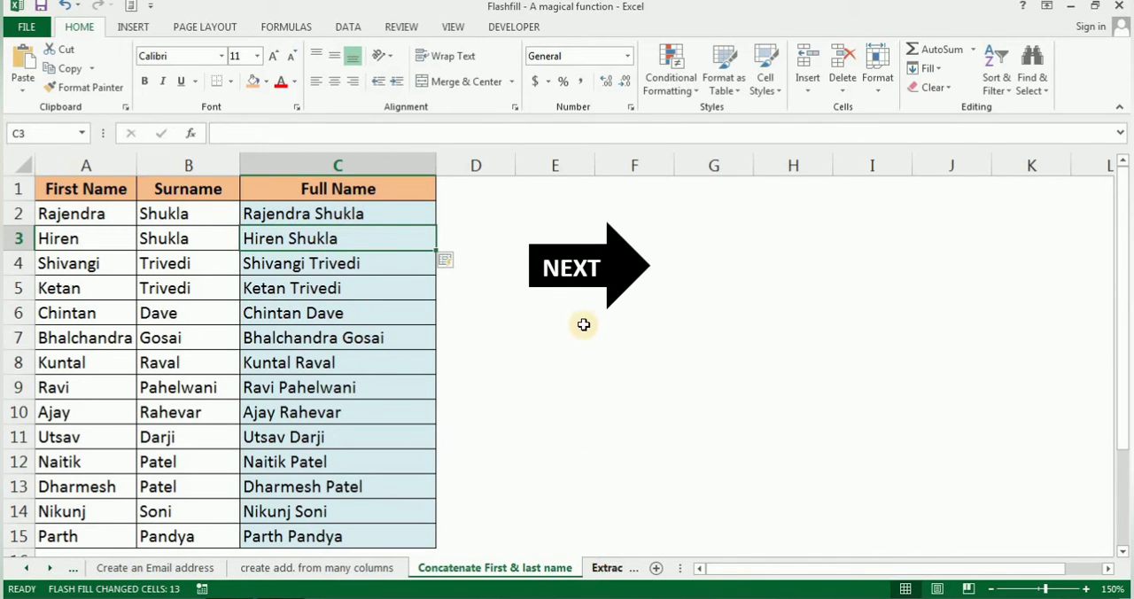
Go to the Extract Alpha,Numerical value sheet and select its Text column
left_click(576, 283)
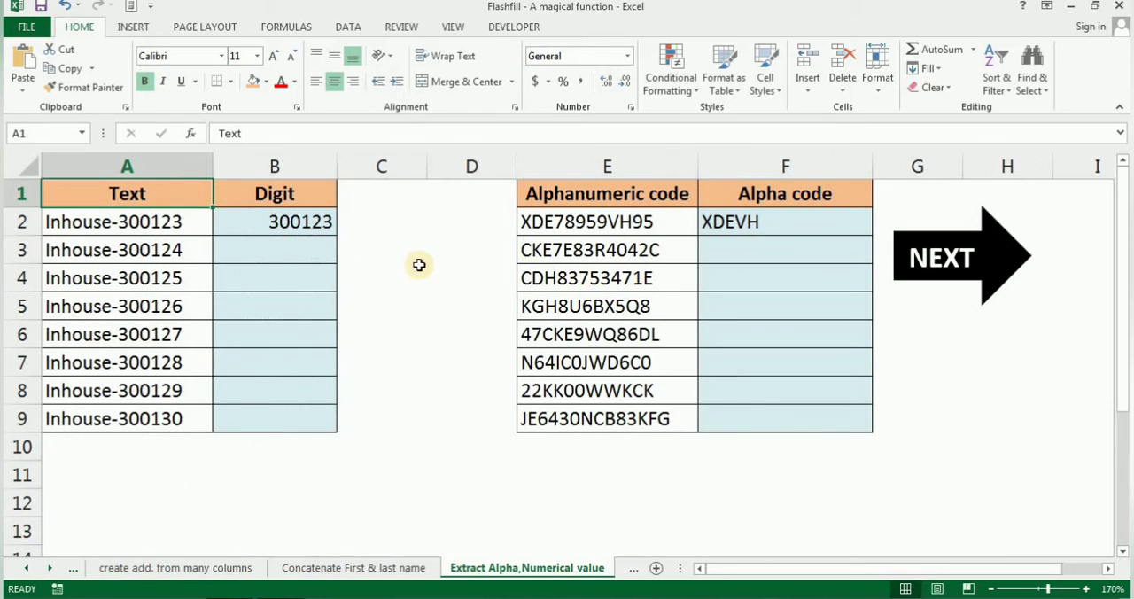
left_click(165, 163)
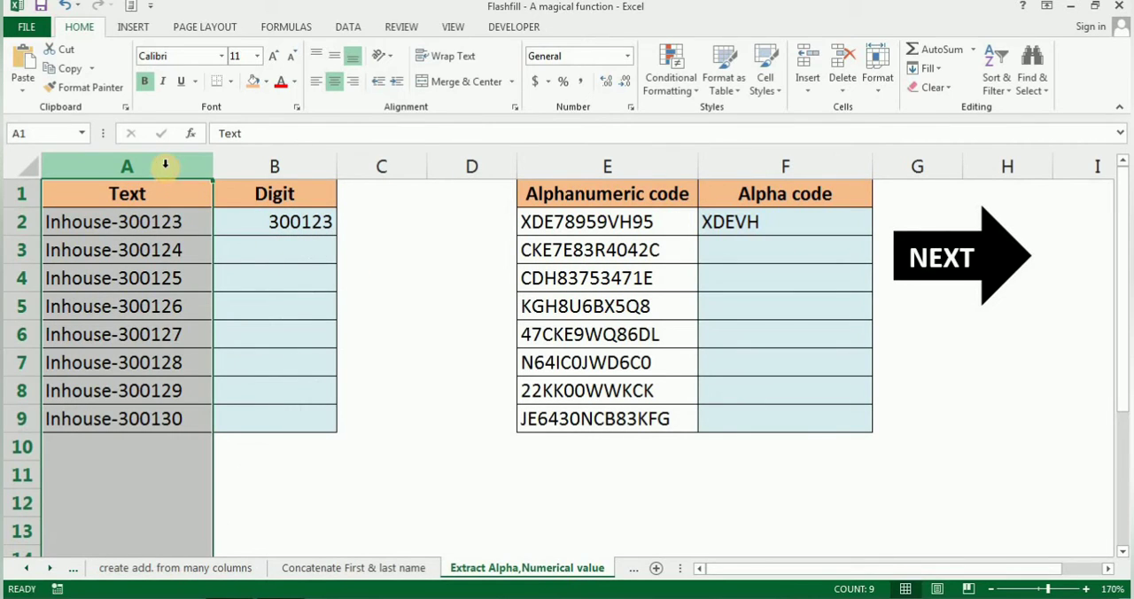
Flash Fill the Digit column from B3 down, following the sample in B2, and undo the fill
left_click(259, 250)
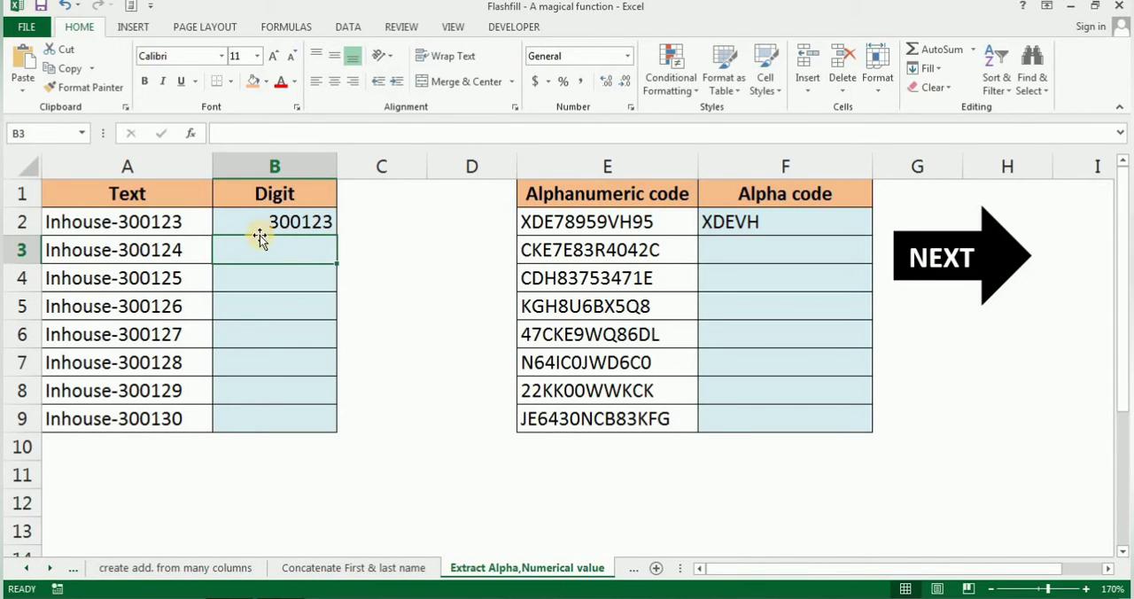
left_click(260, 222)
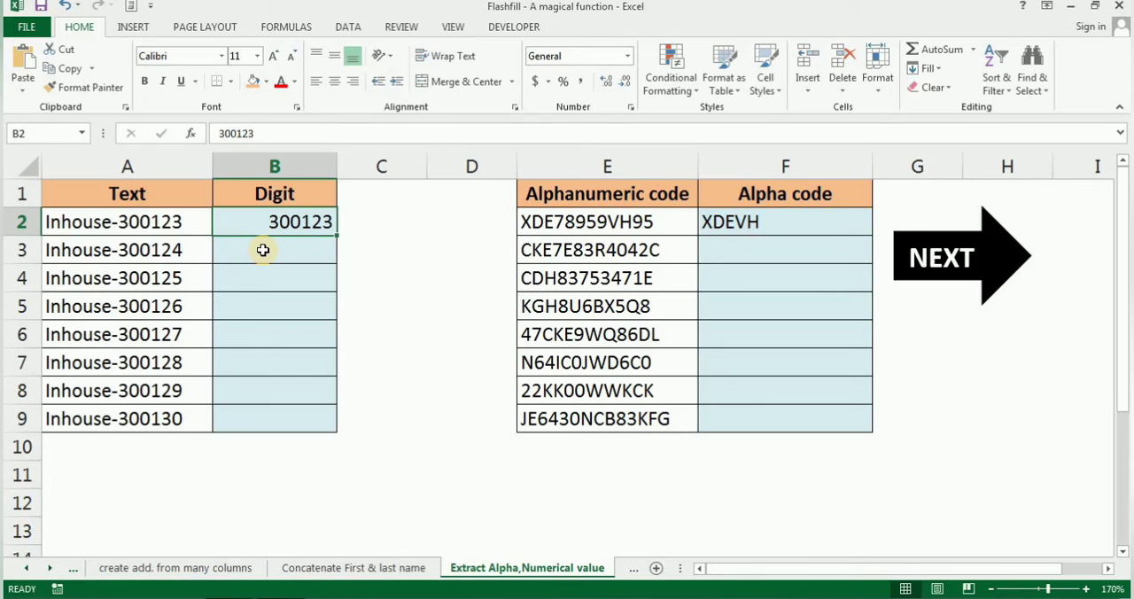
left_click(263, 249)
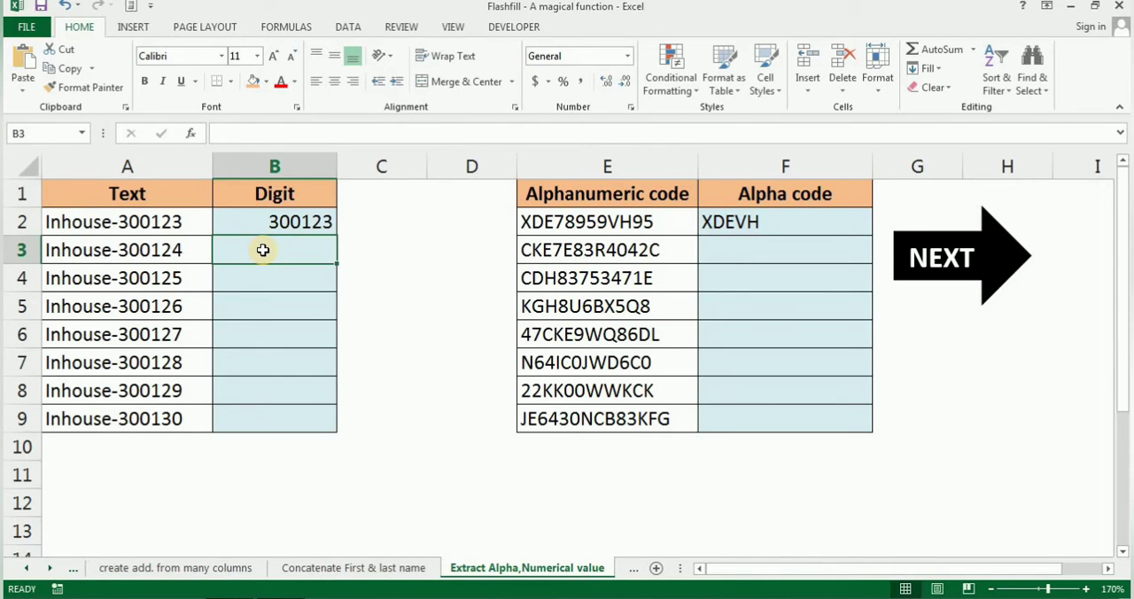
key("ctrl+e")
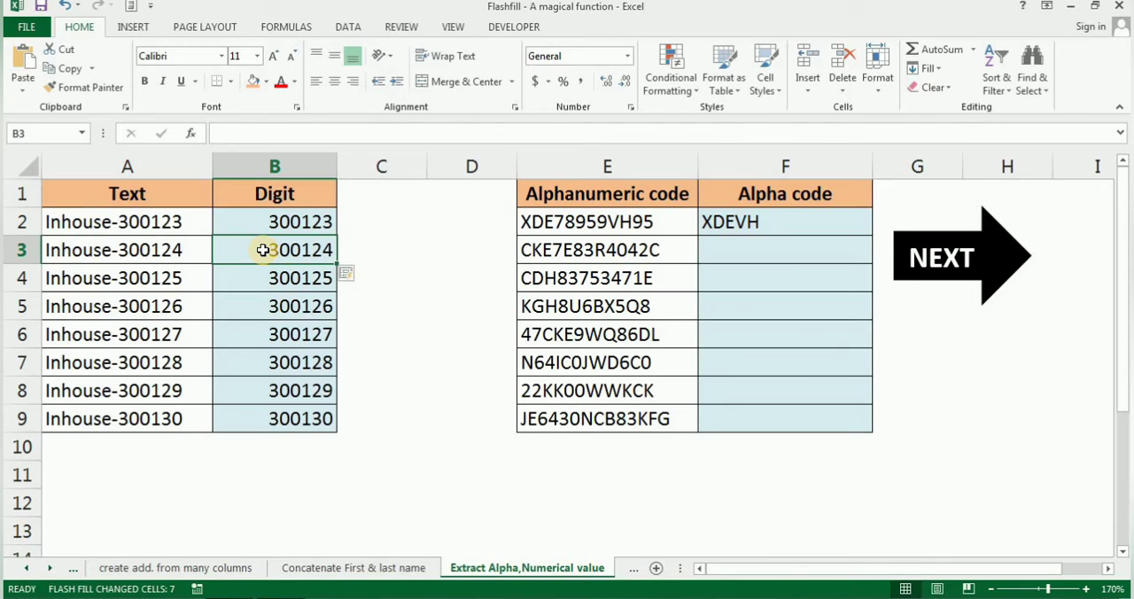
key("ctrl+z")
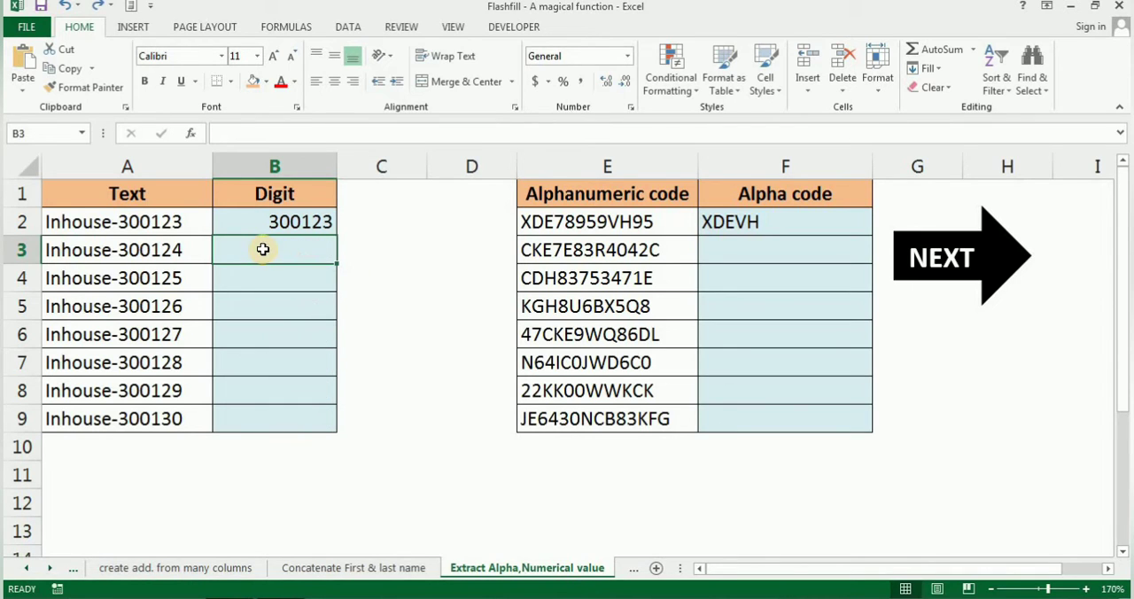
left_click(260, 225)
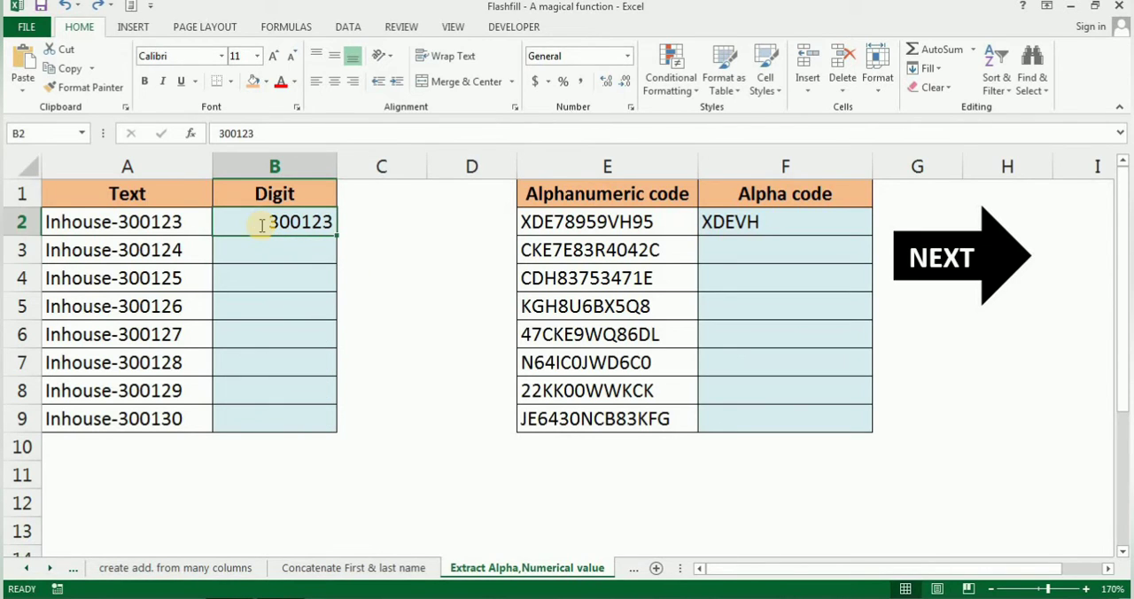
Replace the sample in B2 with Inhouse and Flash Fill the Digit column from B3 down
type("Inhouse")
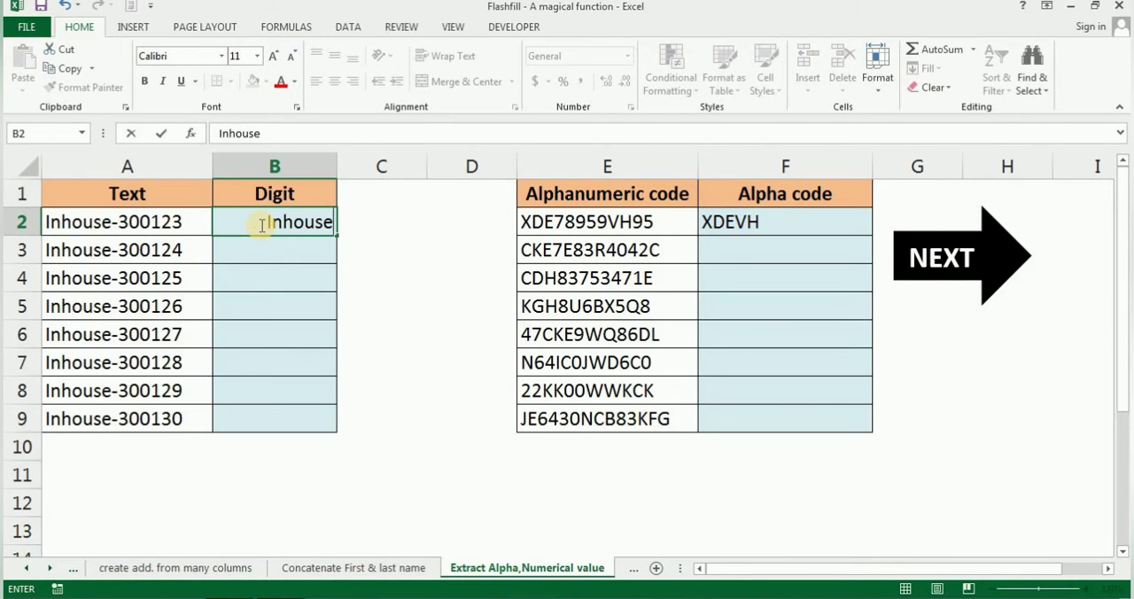
key("Return")
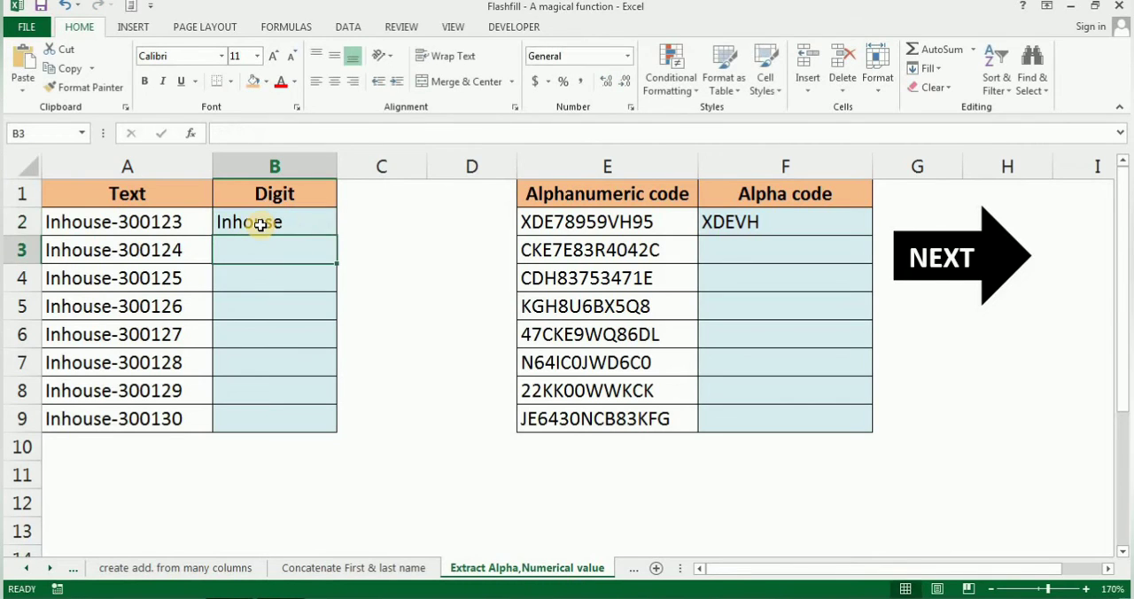
key("ctrl+e")
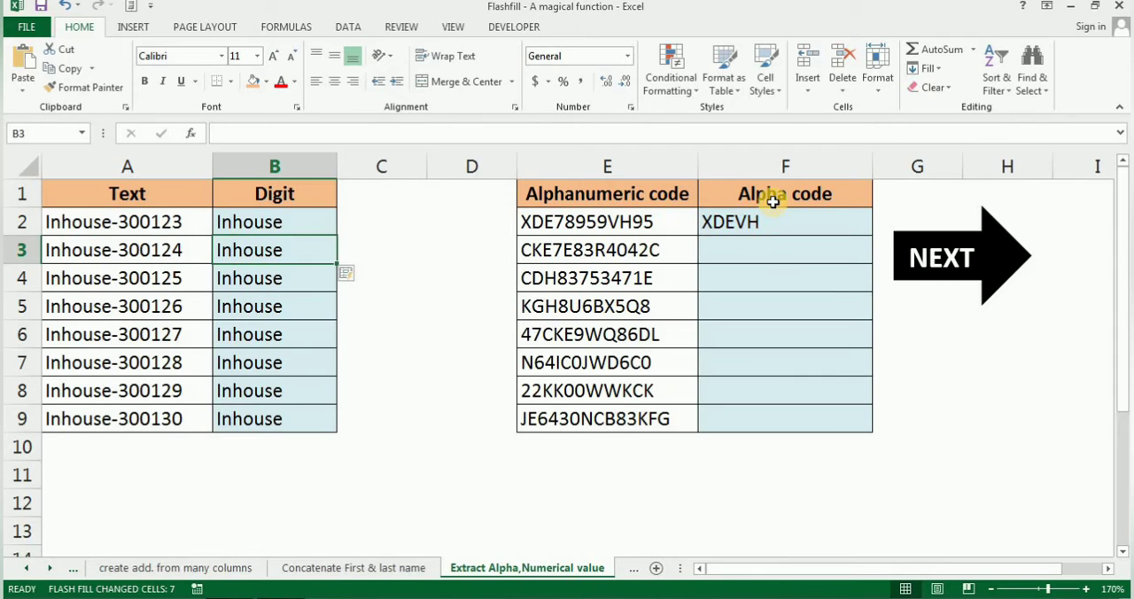
Flash Fill the Alpha code column from F3 down, following the letters-only sample in F2
left_click(749, 254)
left_click(658, 251)
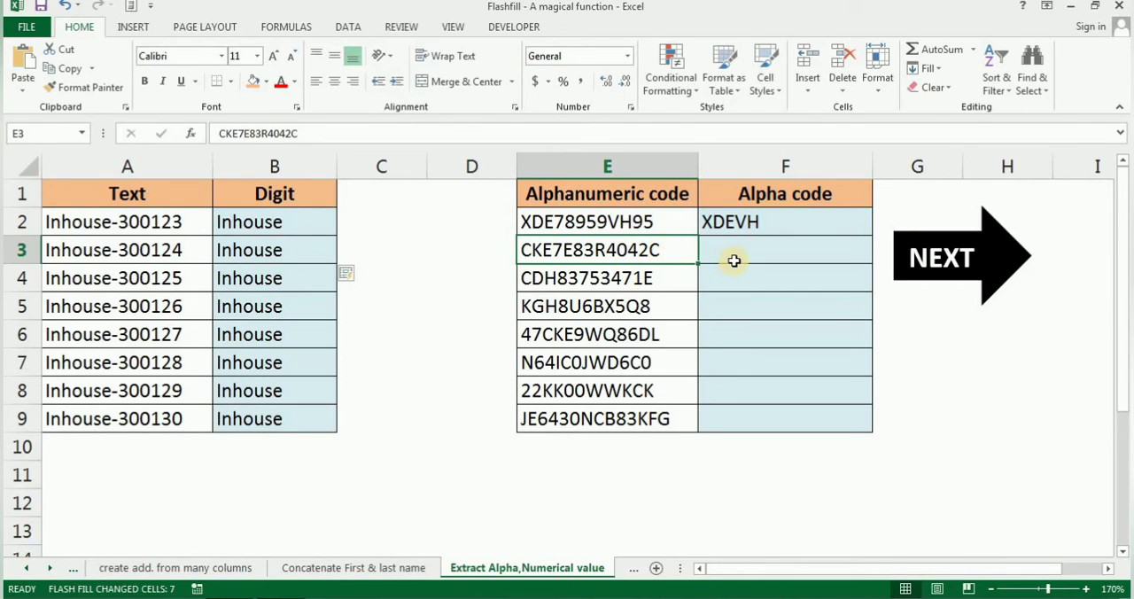
left_click(734, 251)
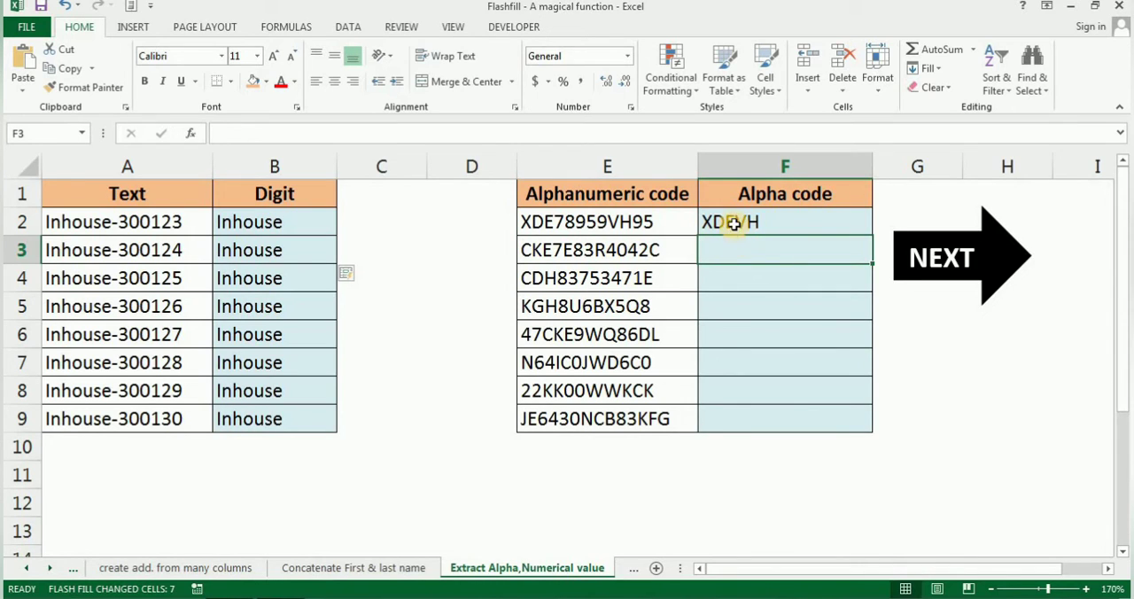
left_click(730, 224)
left_click(734, 251)
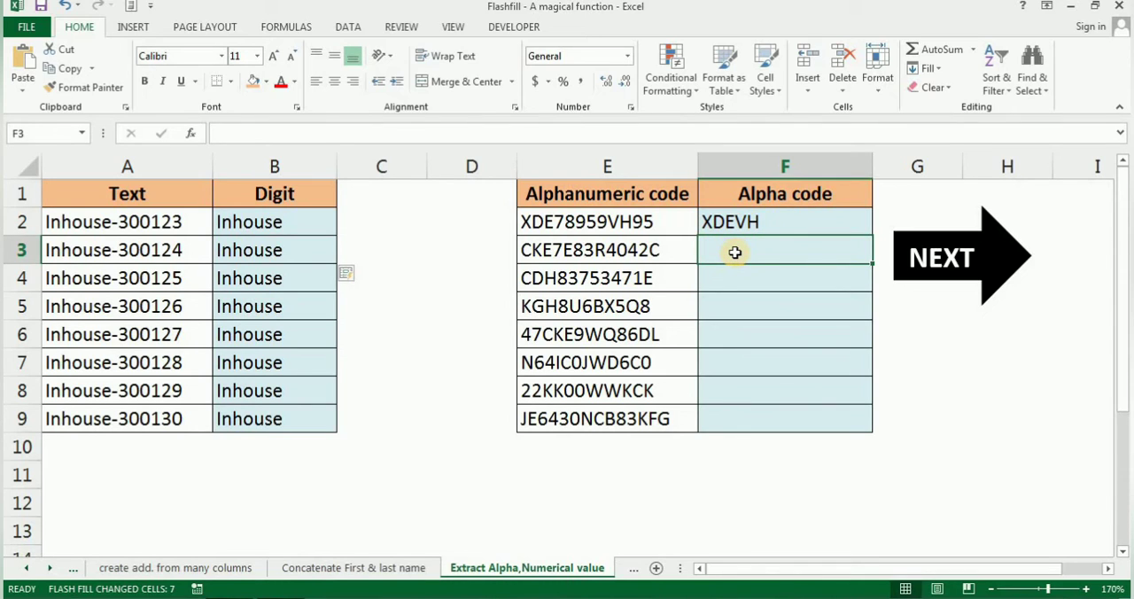
key("ctrl+e")
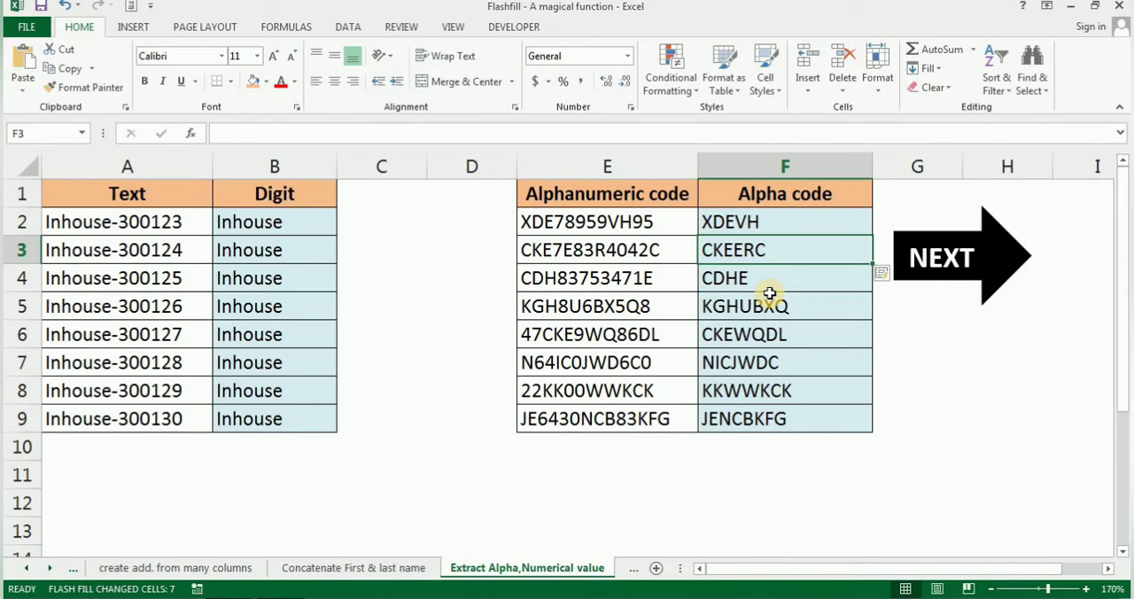
Go to the convert names to initials sheet and Flash Fill the Initials column from C3 down
left_click(929, 263)
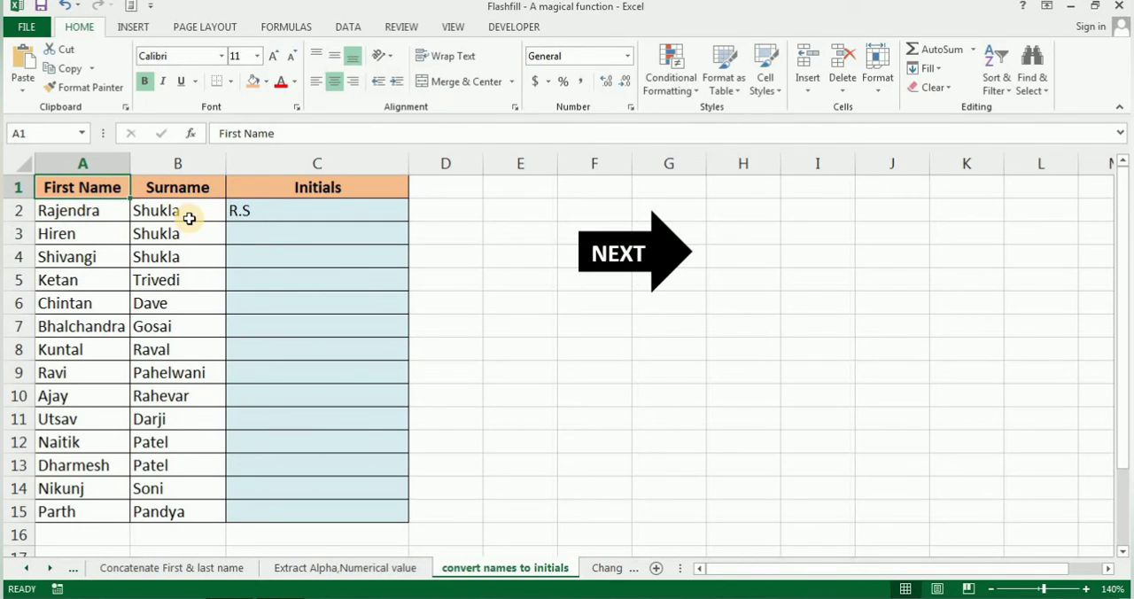
left_click(260, 234)
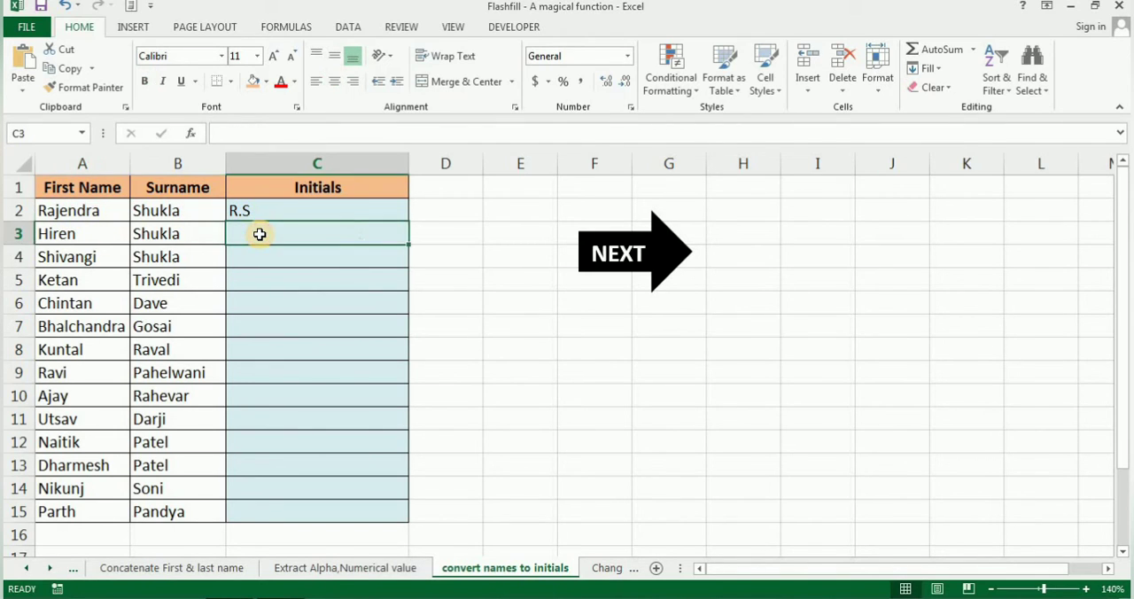
key("ctrl+e")
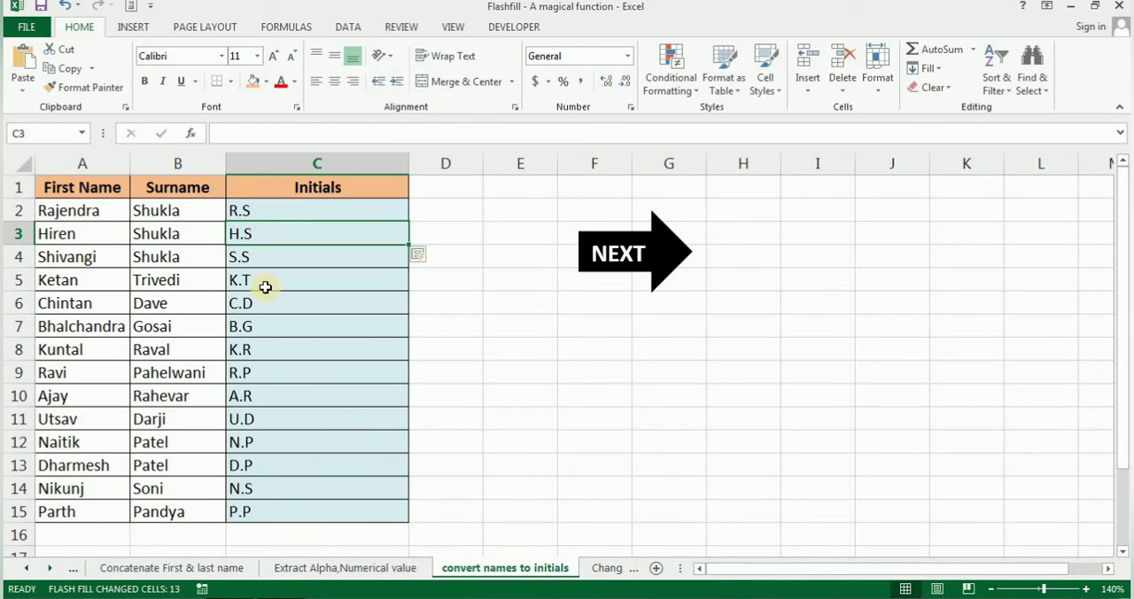
On the Change any text to Upper case sheet, select the sentences in B3:B7 and Flash Fill the UPPER CASE column from C4
left_click(618, 254)
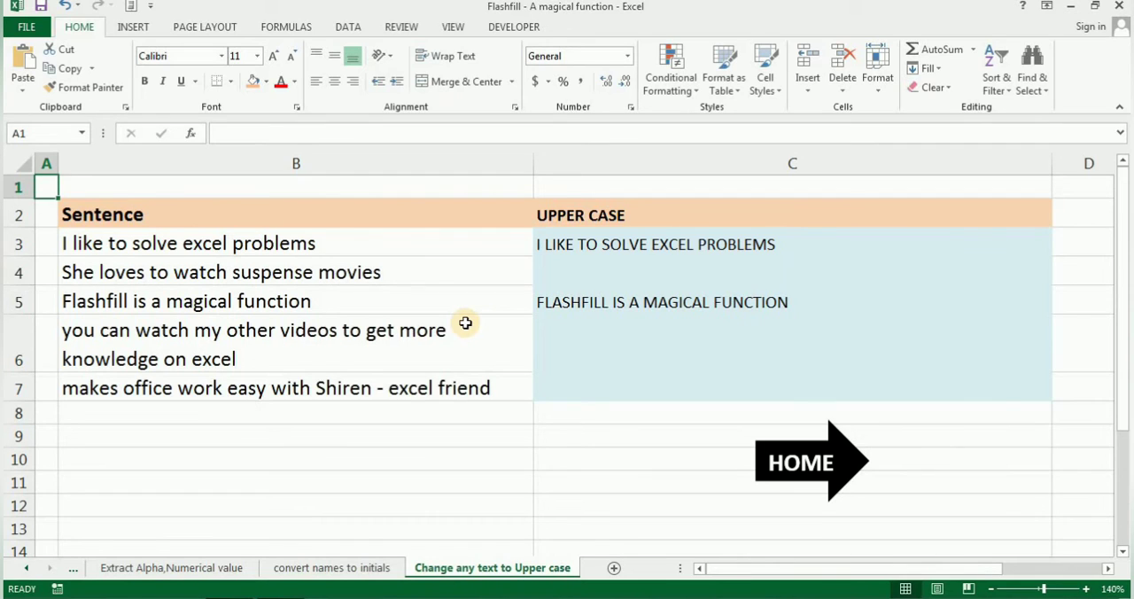
left_click(376, 249)
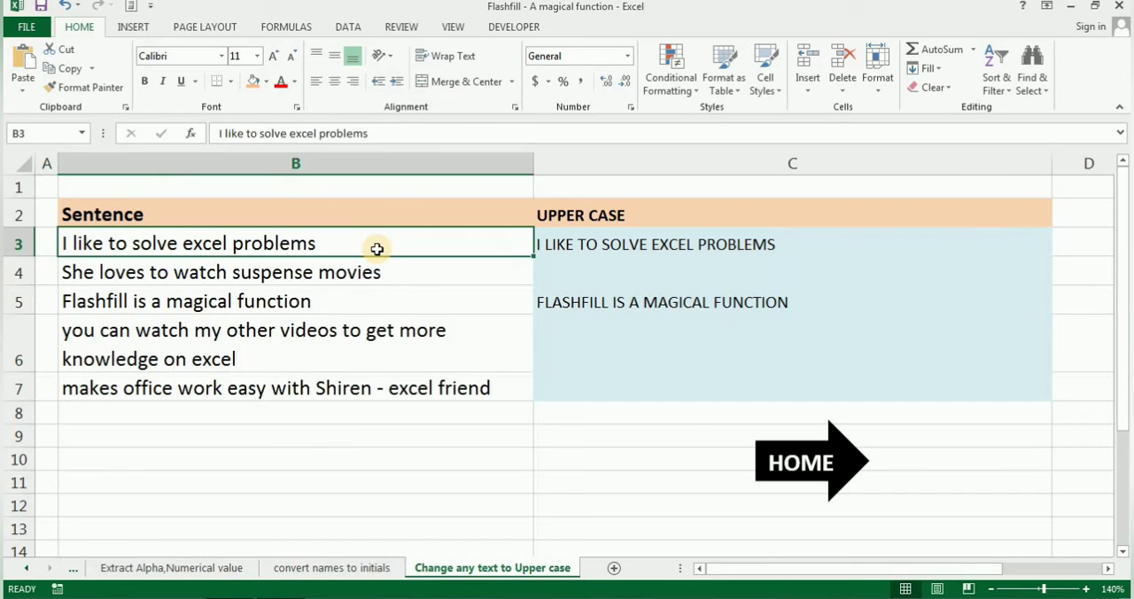
key("shift+Down")
key("shift+Down")
key("shift+Down")
key("shift+Down")
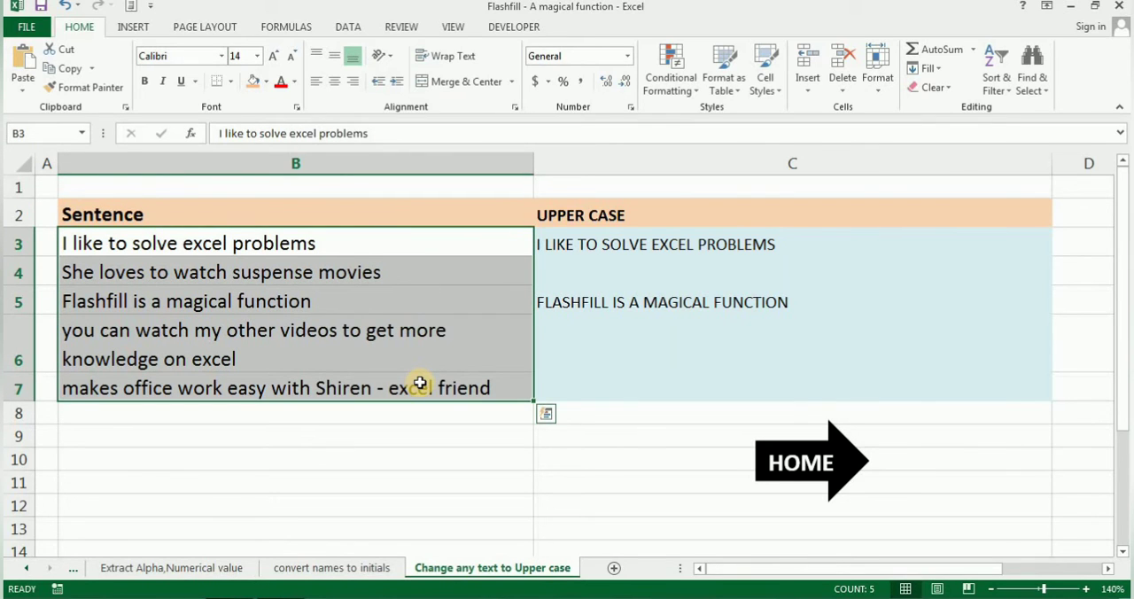
left_click(595, 270)
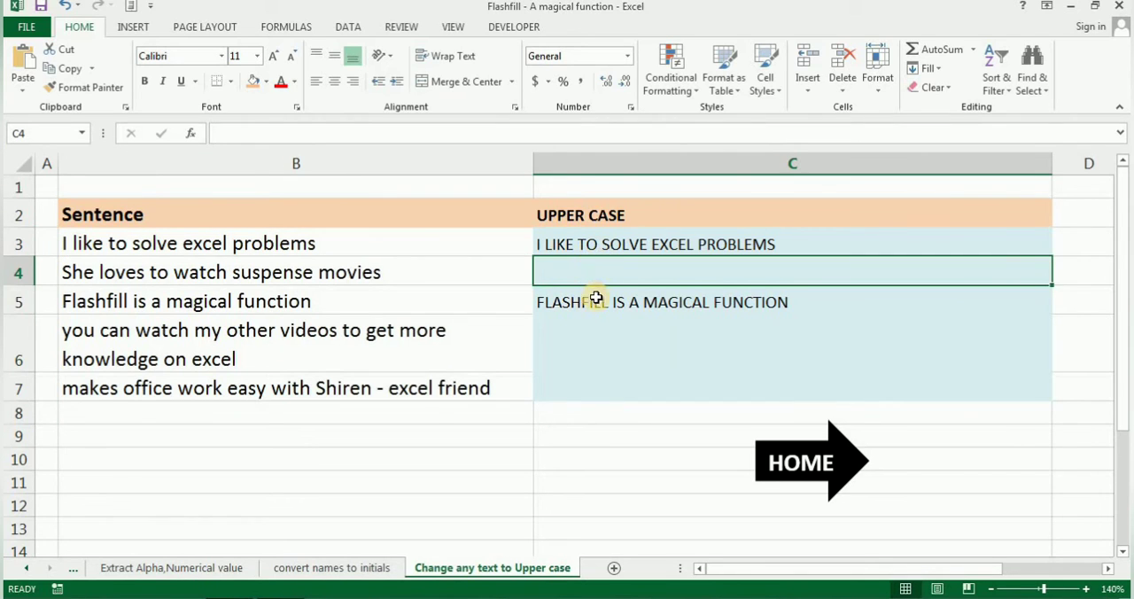
key("ctrl+e")
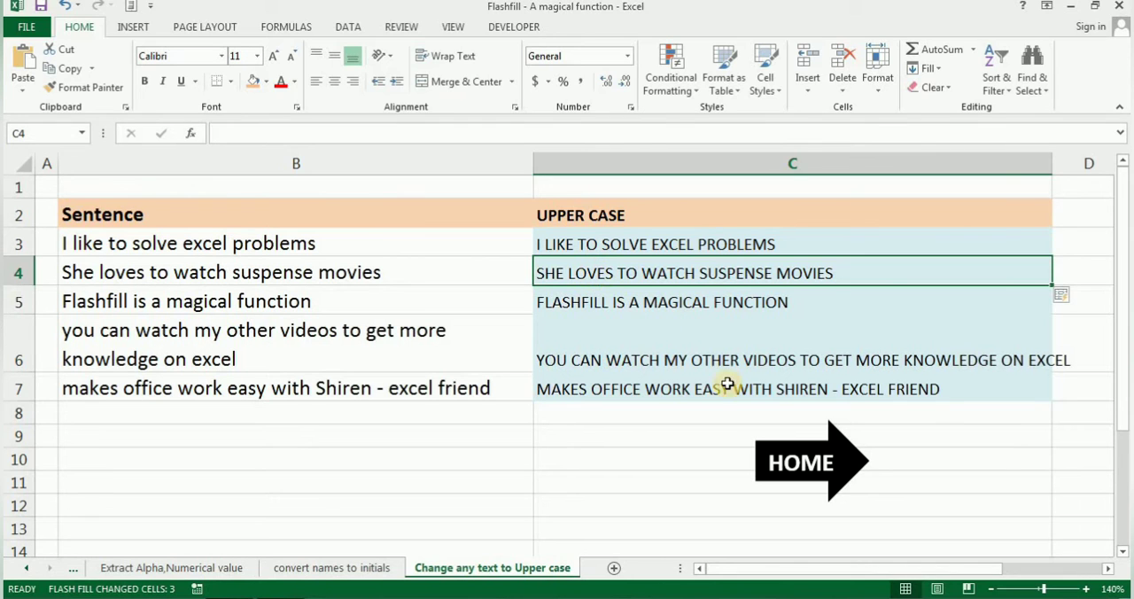
On the Data correction sheet, change the last digit of the sales order number in A3 to 9 and select B3 to check it
left_click(797, 468)
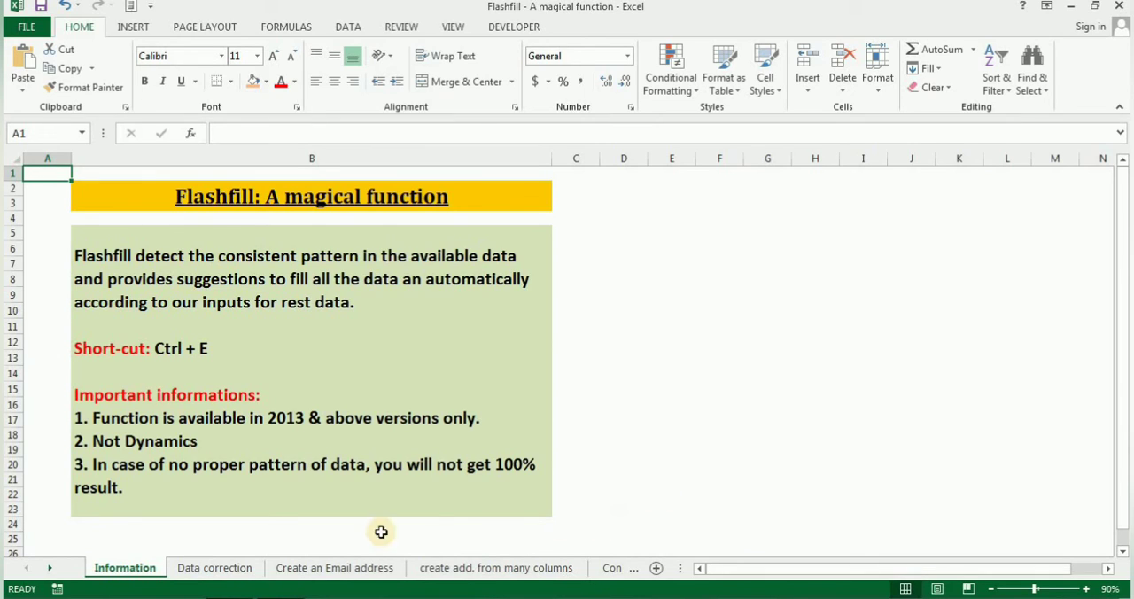
left_click(222, 568)
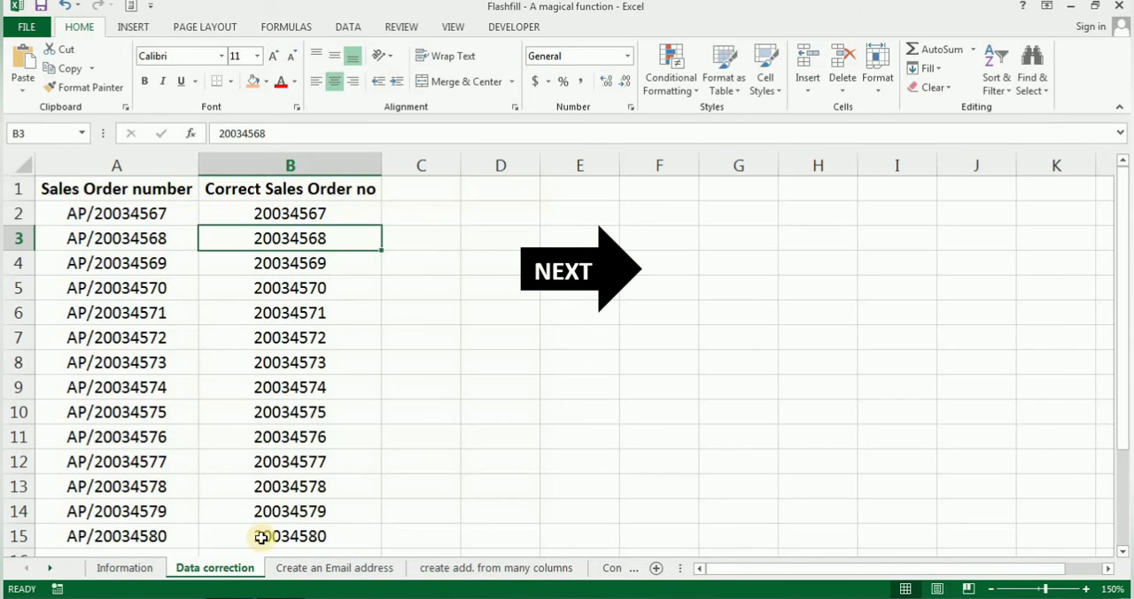
double_click(171, 241)
key("BackSpace")
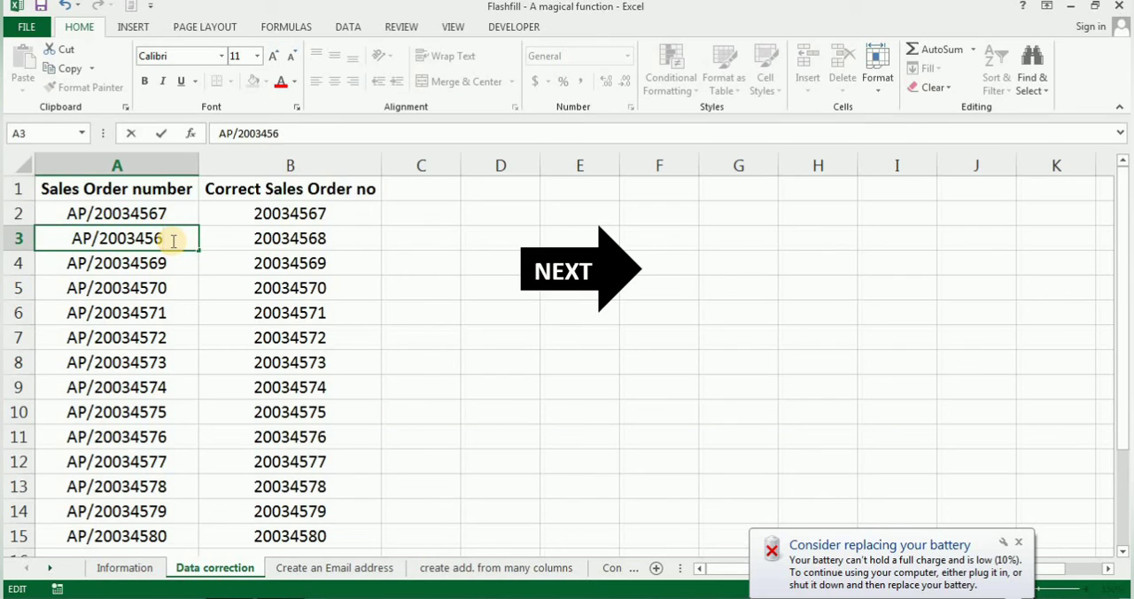
type("9")
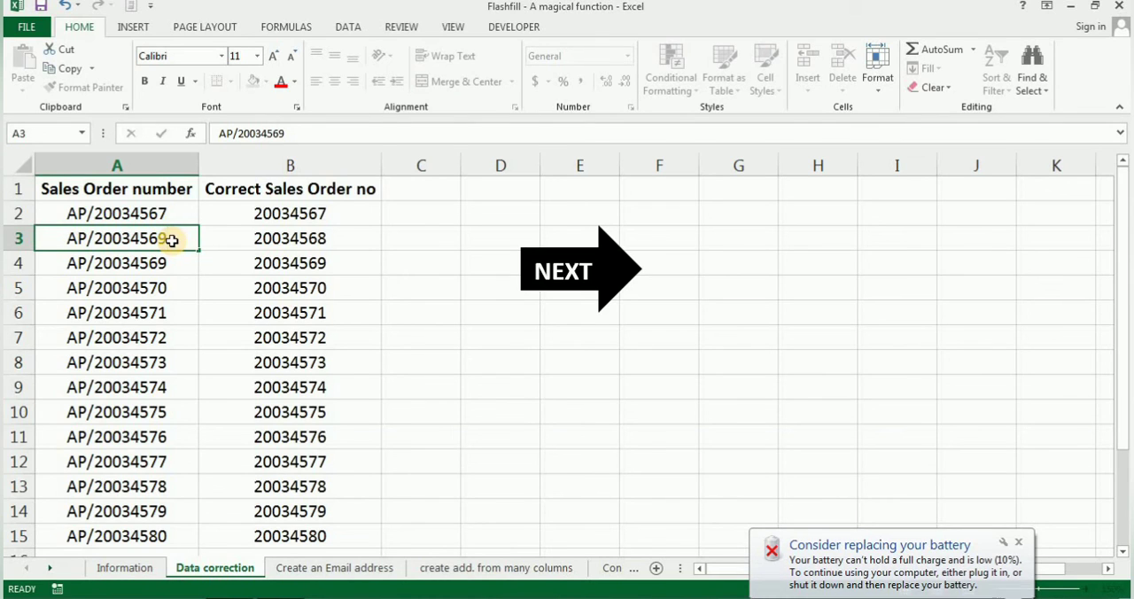
key("Return")
left_click(289, 237)
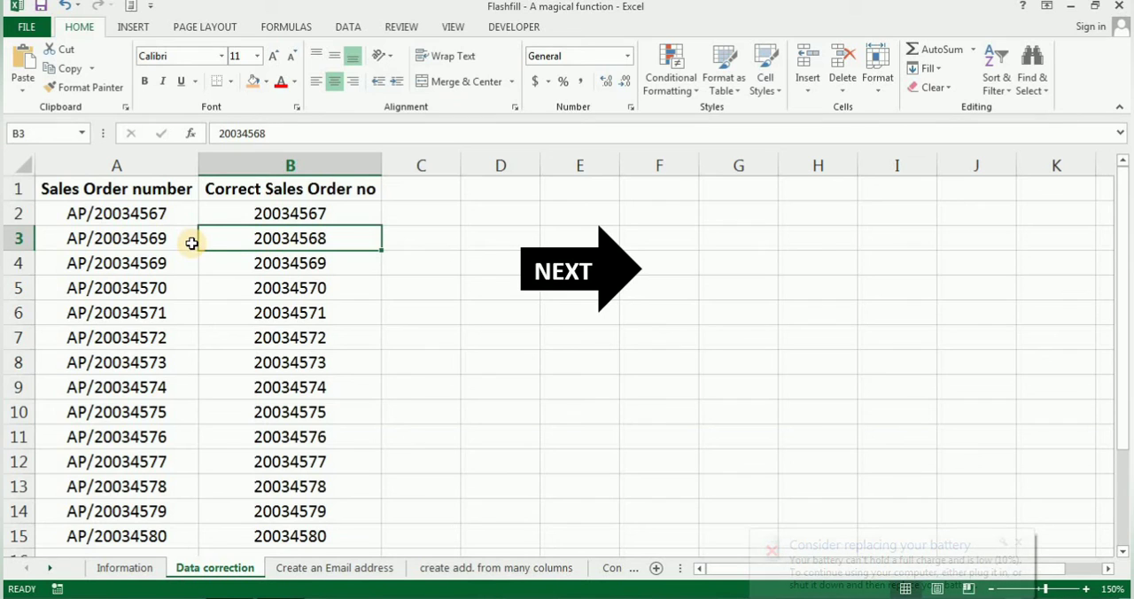
Revisit the Information sheet, and clear the Email ID cells E2:E15 on the Create an Email address sheet
left_click(124, 571)
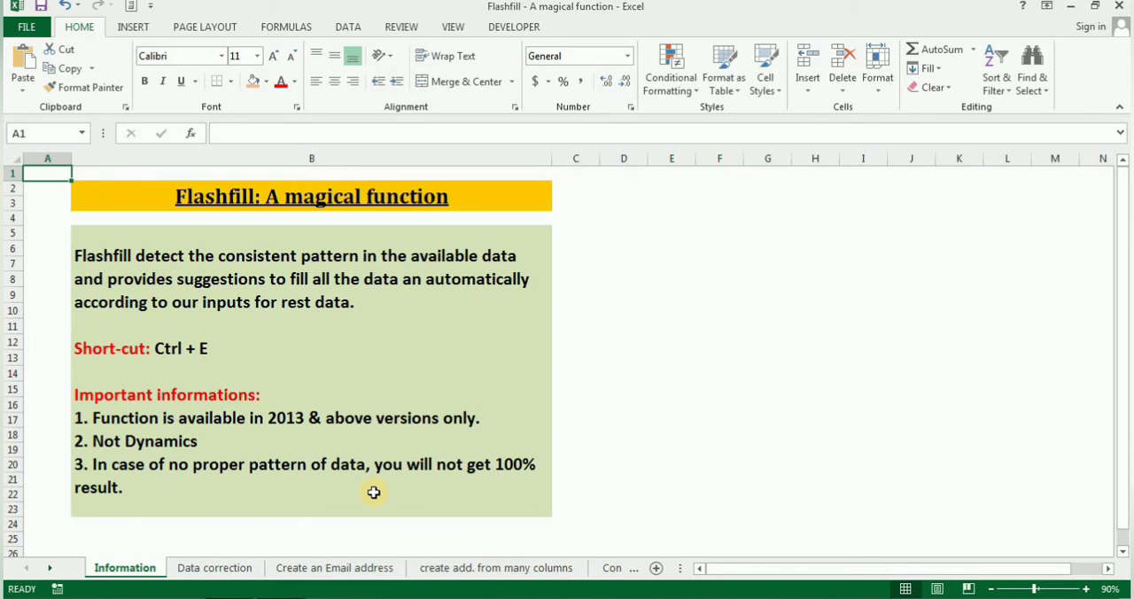
left_click(324, 570)
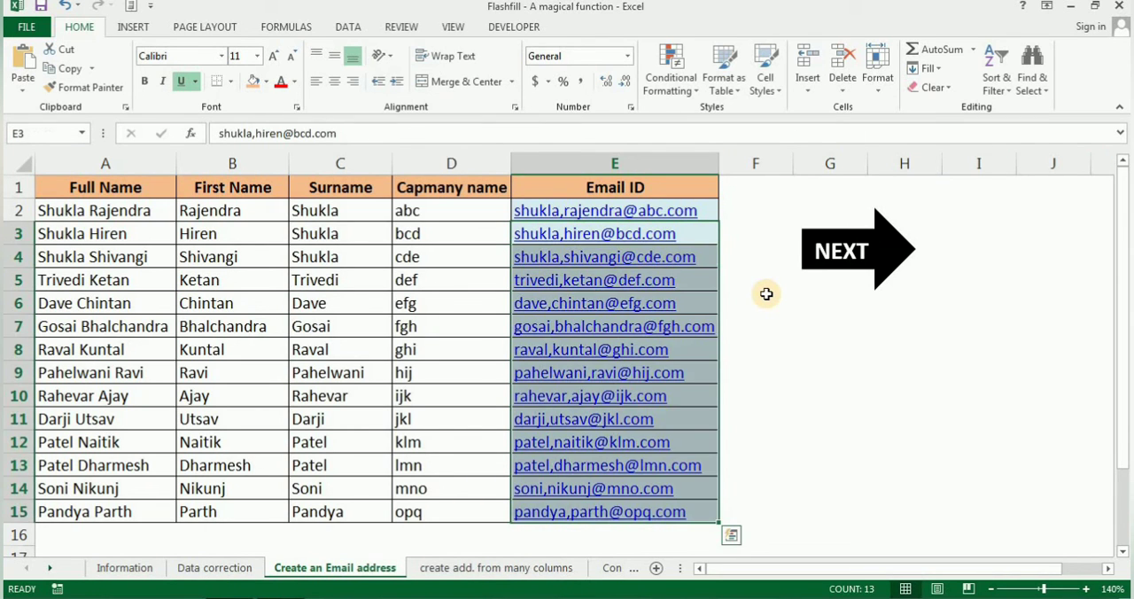
key("Delete")
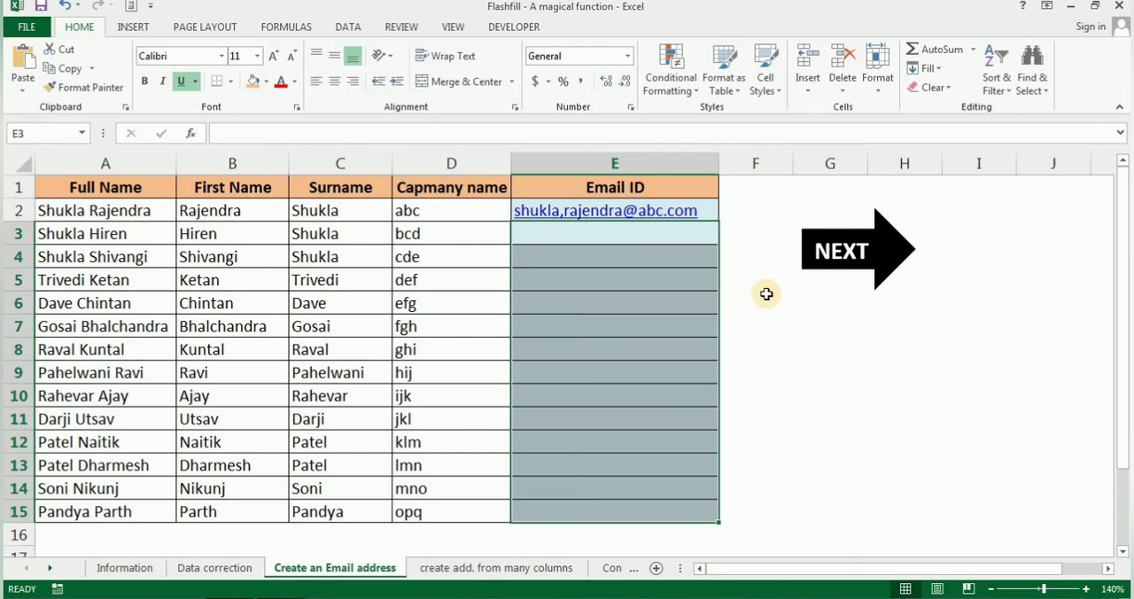
left_click(576, 241)
key("Up")
key("Delete")
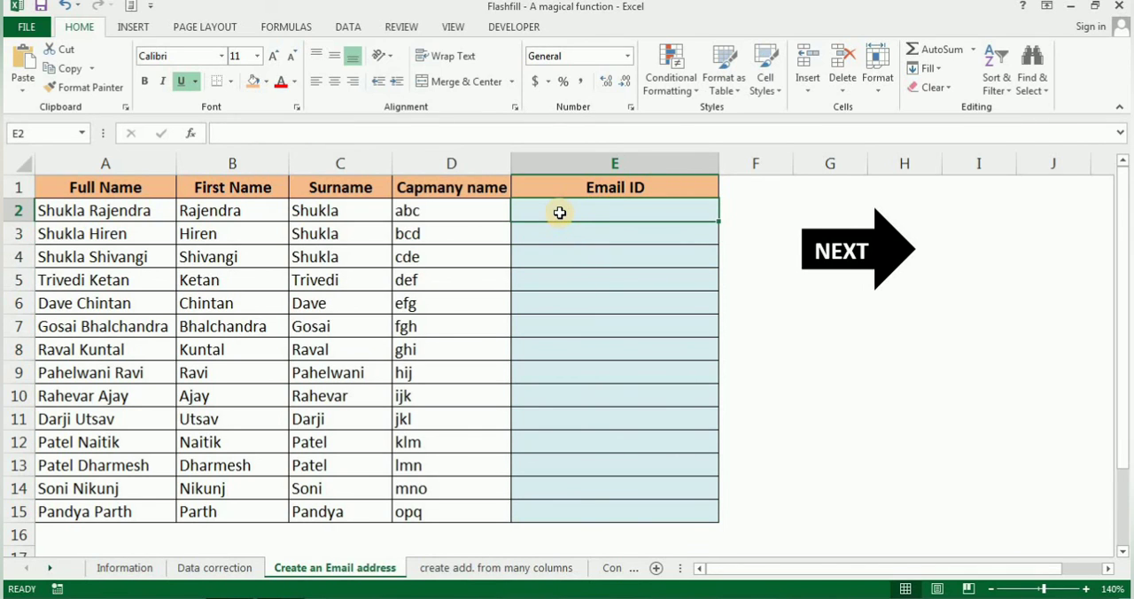
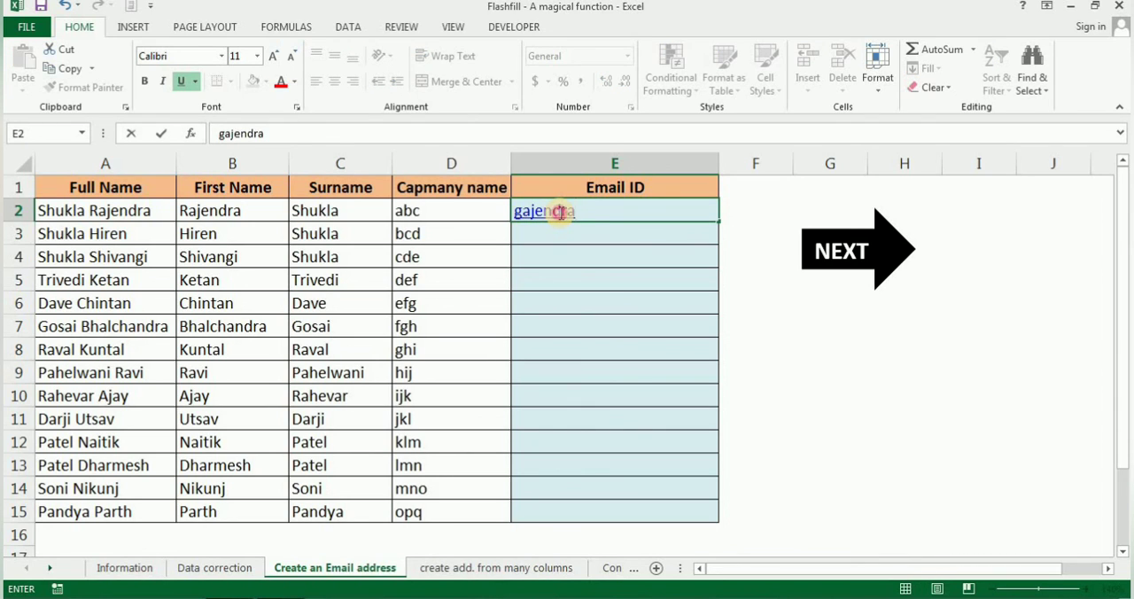
left_click(562, 213)
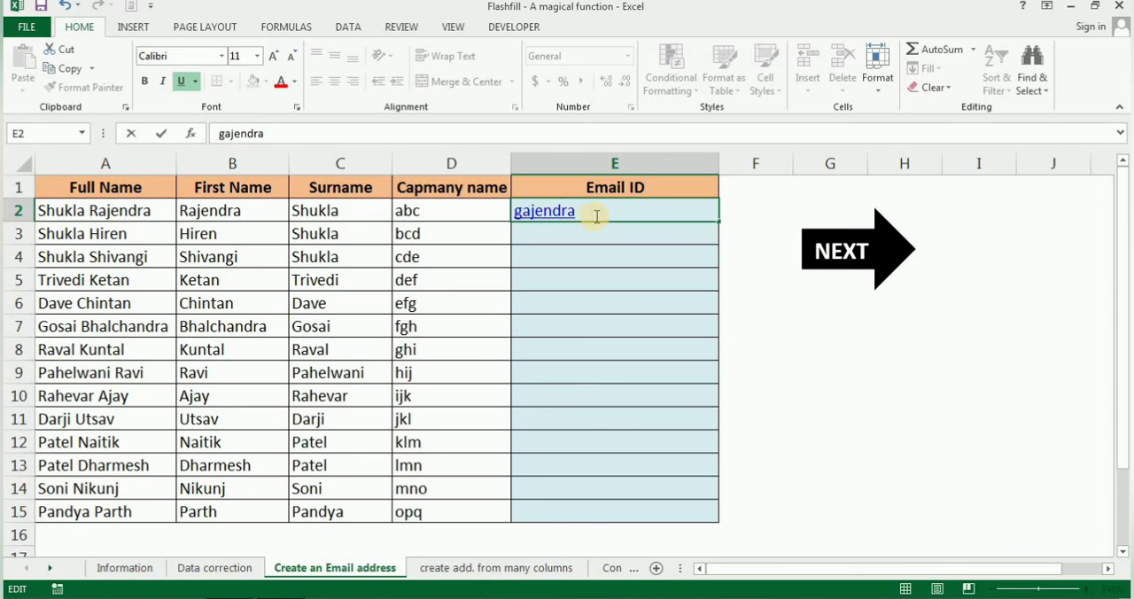
left_click(596, 215)
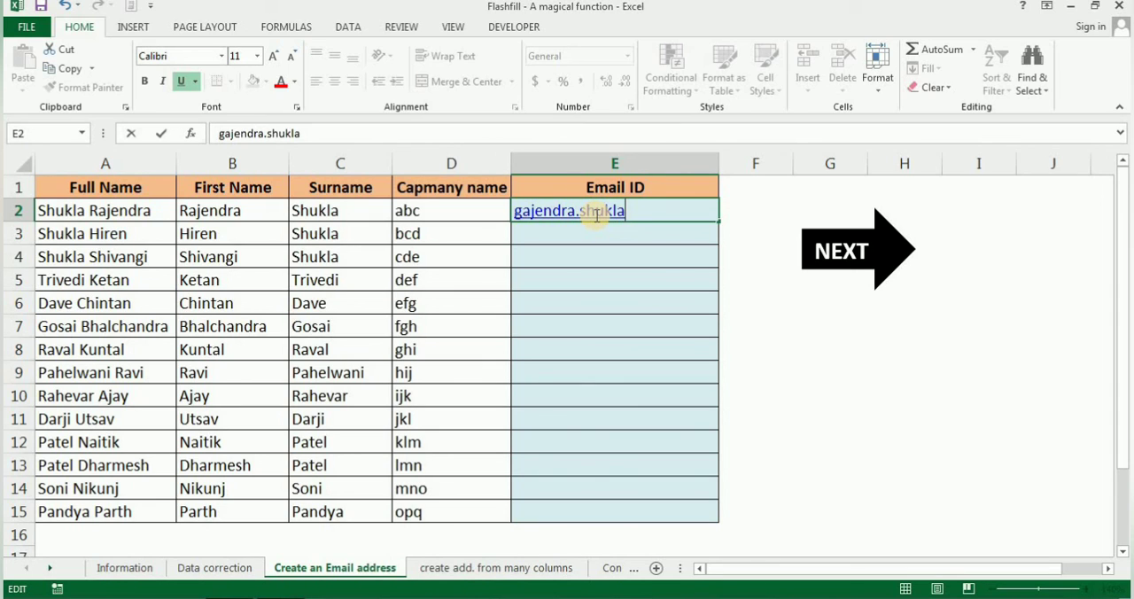
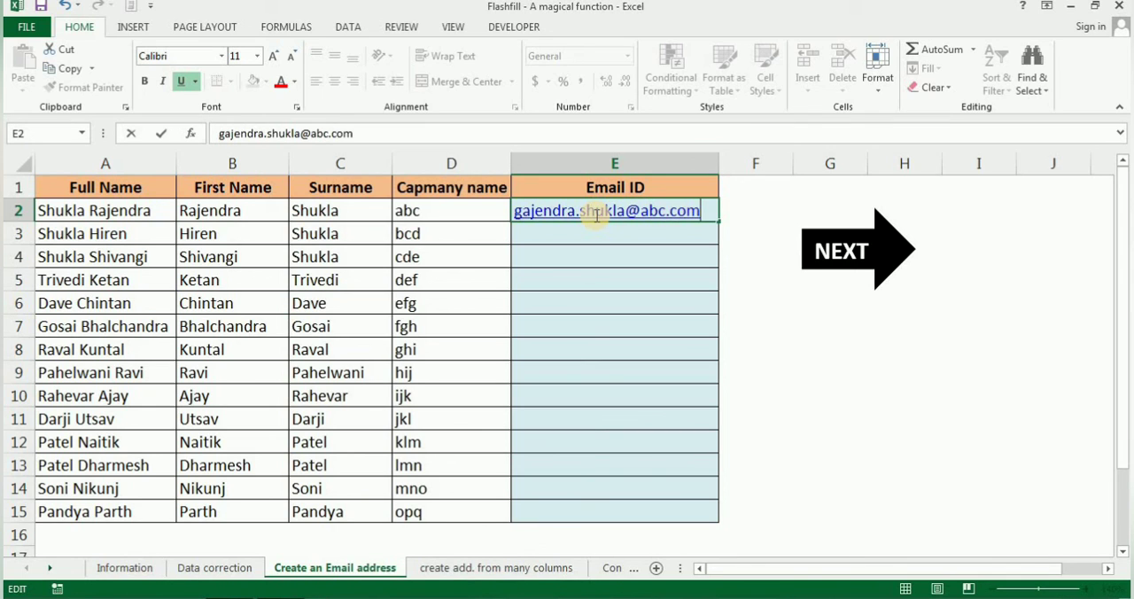
key("Return")
Flash Fill the Email ID column from E3 down and return to the Information sheet
key("ctrl+e")
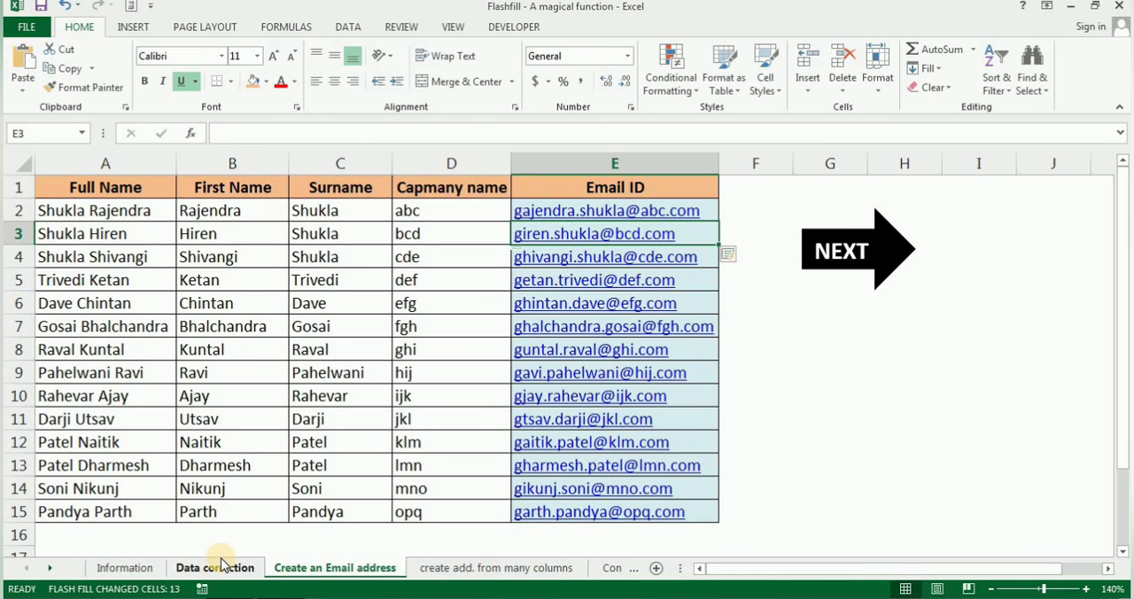
left_click(131, 569)
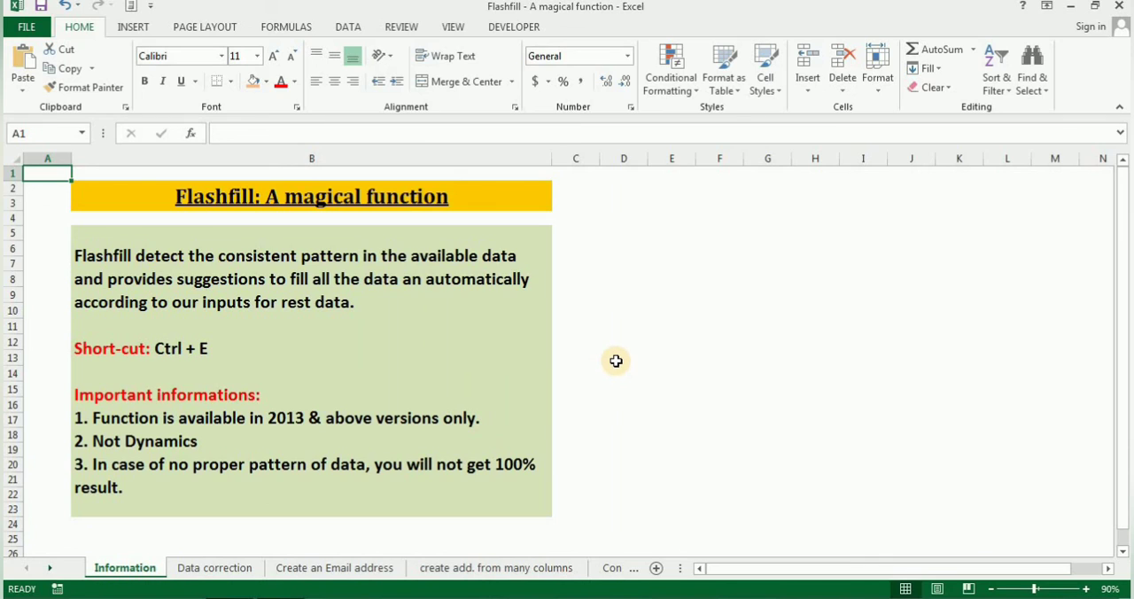